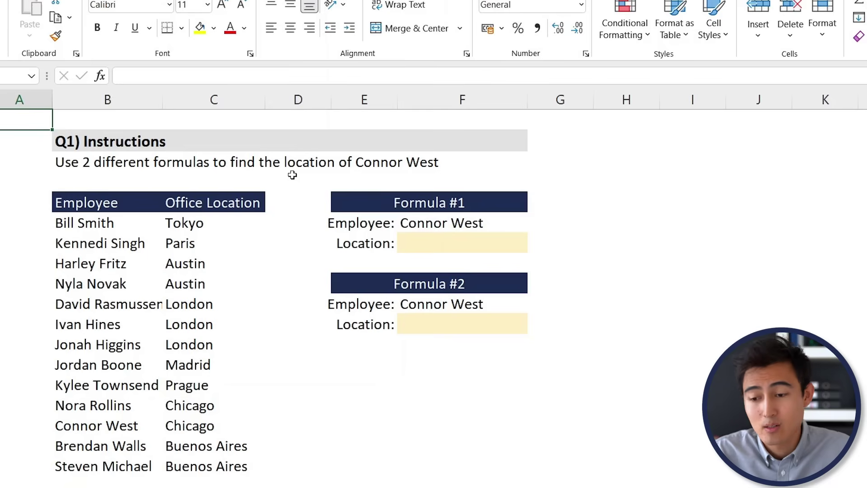
Review the Q1 prompt and employee table, then select the Formula #1 Location cell F7
click(68, 162)
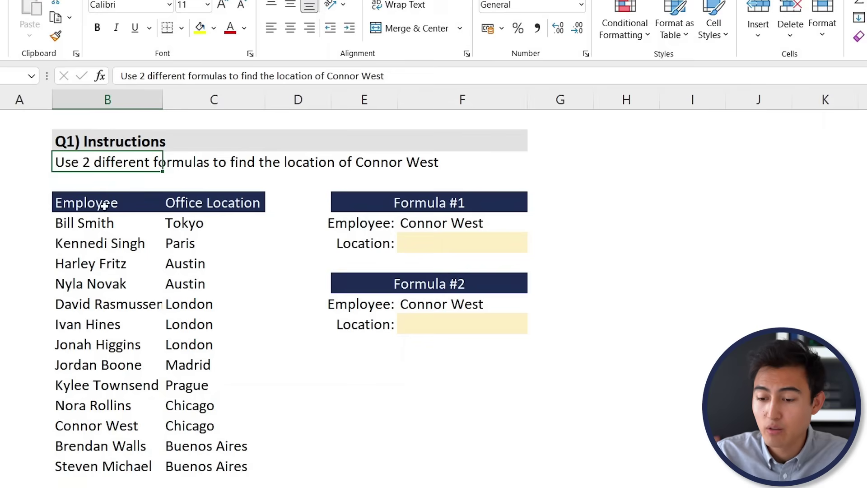
click(239, 216)
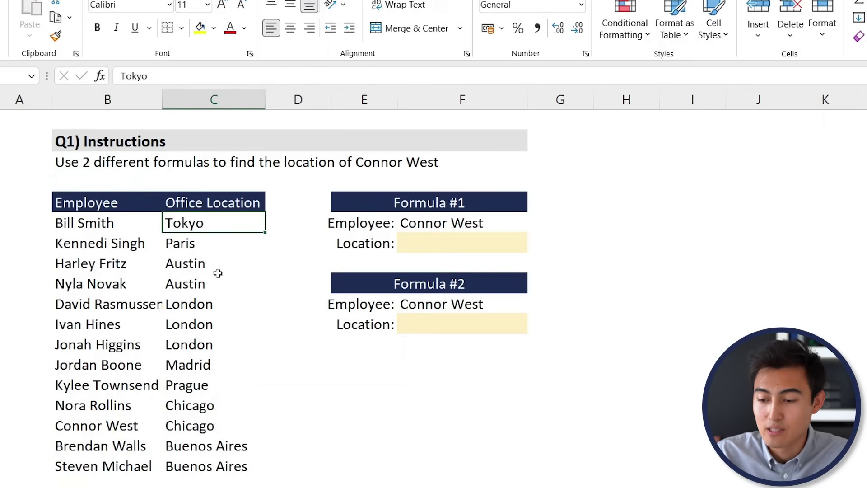
click(457, 244)
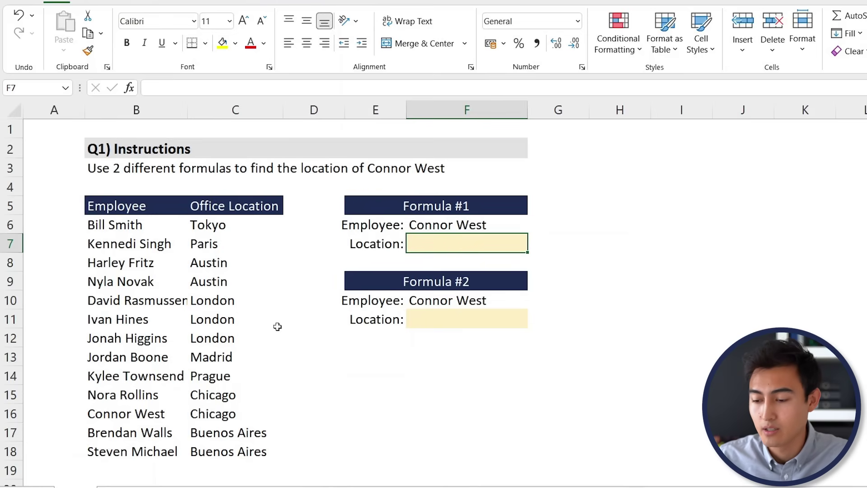
Start =VLOOKUP in F7 with lookup value F6 and table range B6:C18
text(=vlo)
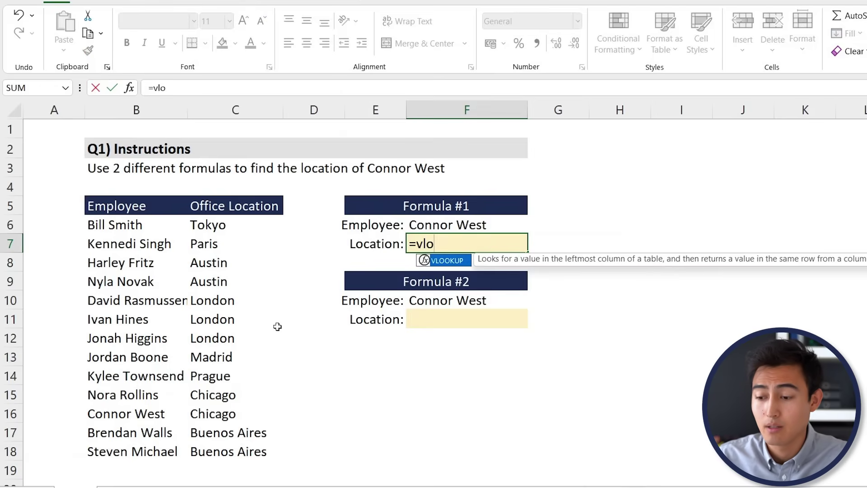
key(Tab)
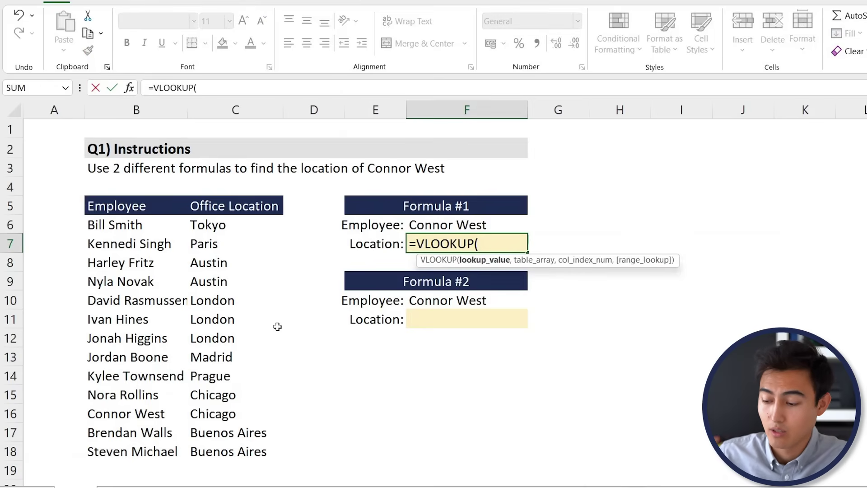
key(Up)
text(,)
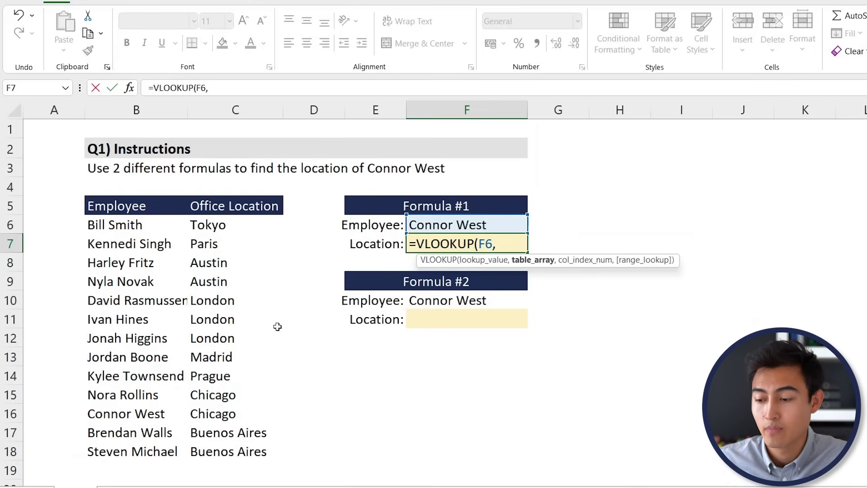
key(Left)
key(Left)
key(Left)
key(Left)
key(Up)
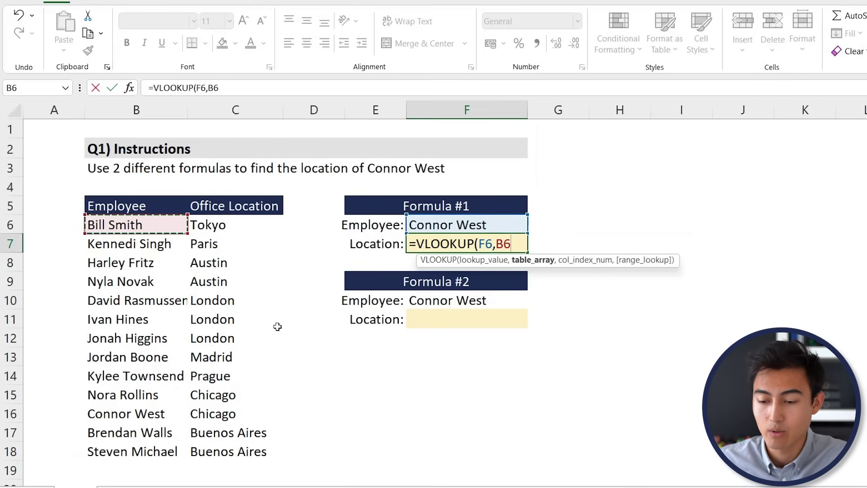
key(ctrl+shift+Down)
key(shift+Right)
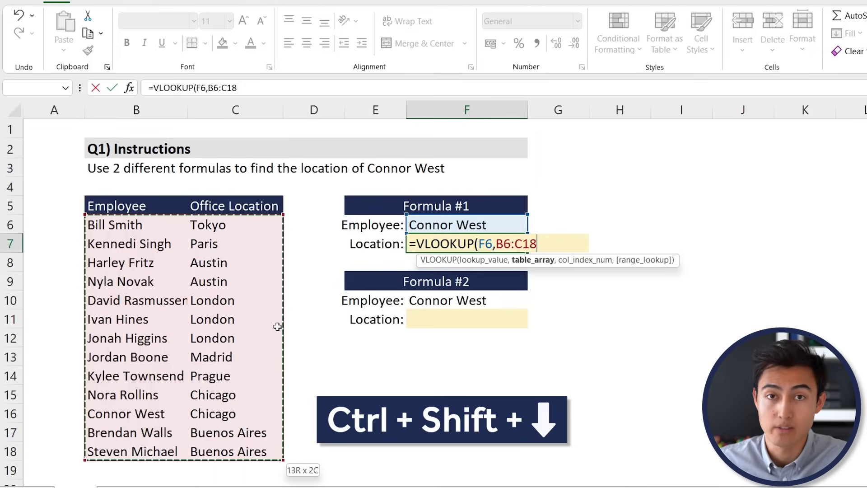
Finish the VLOOKUP with column index 2 and FALSE for exact match, returning Chicago
text(,)
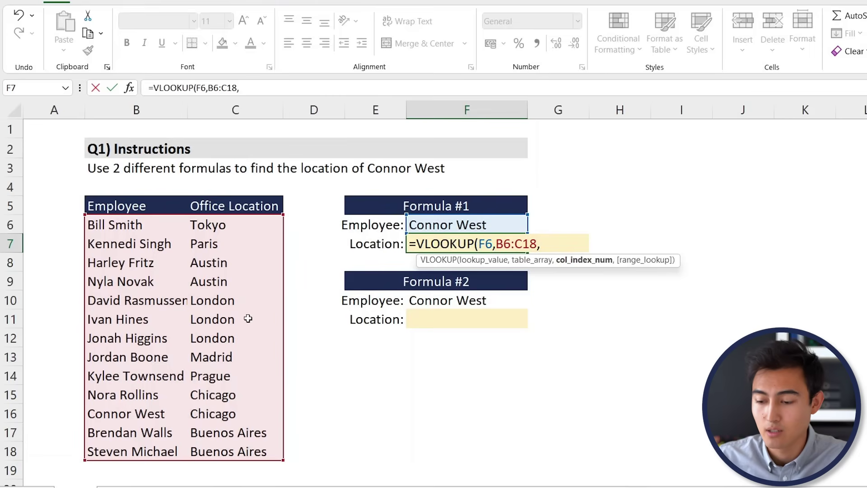
text(2,)
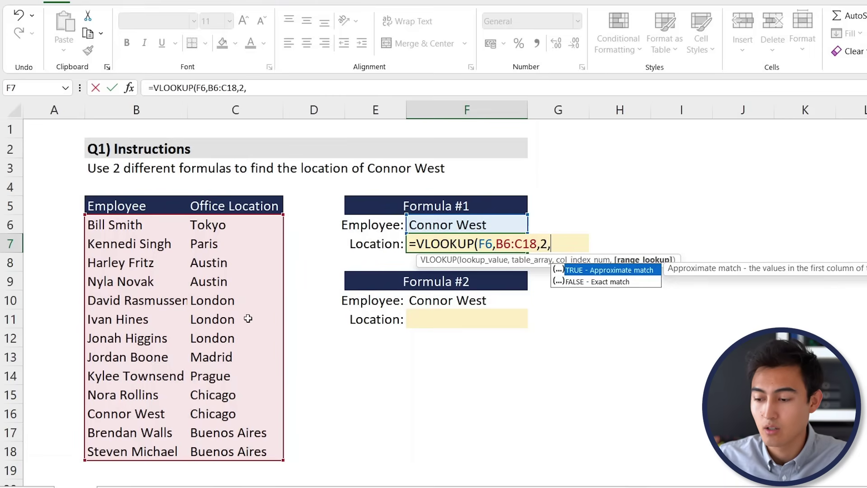
key(Down)
key(Tab)
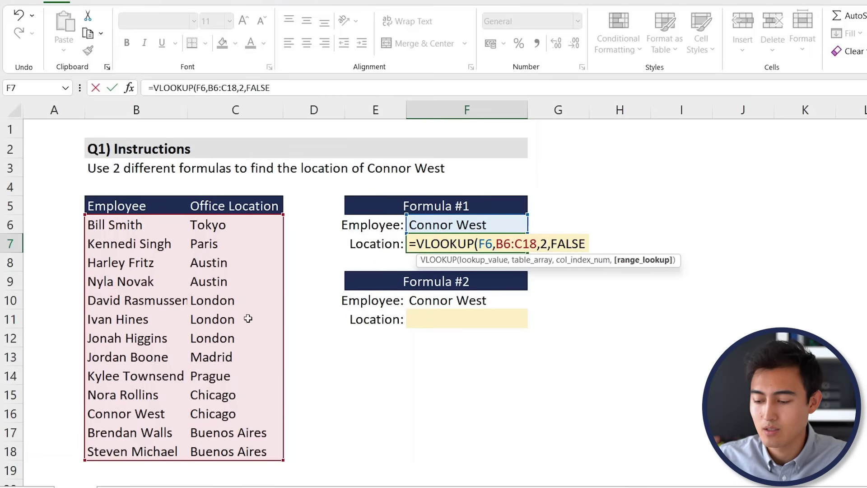
text())
key(Return)
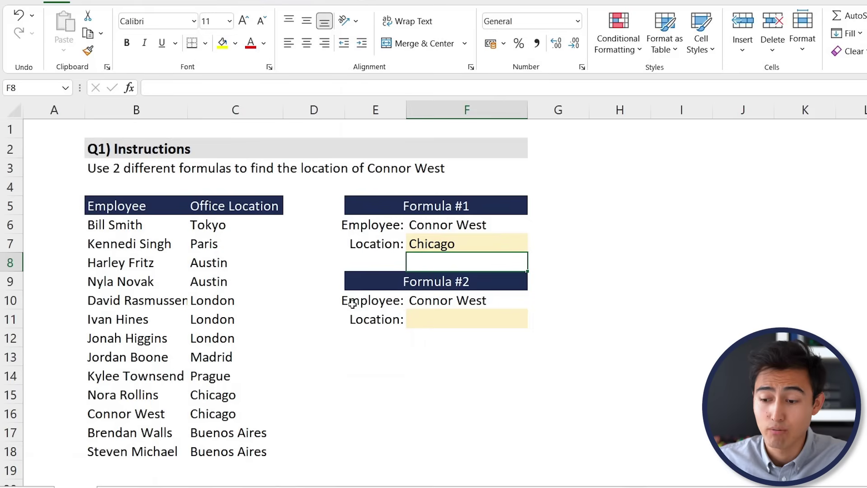
key(Up)
key(Up)
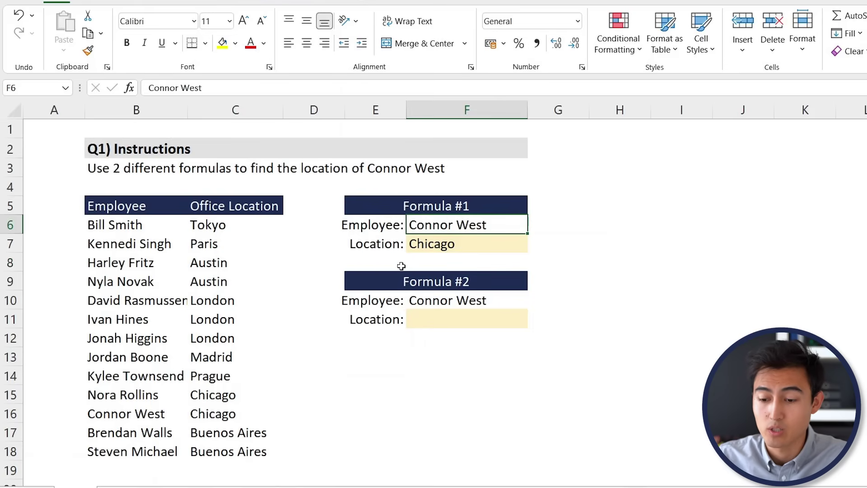
text(Ivan h)
key(BackSpace)
text(Hine)
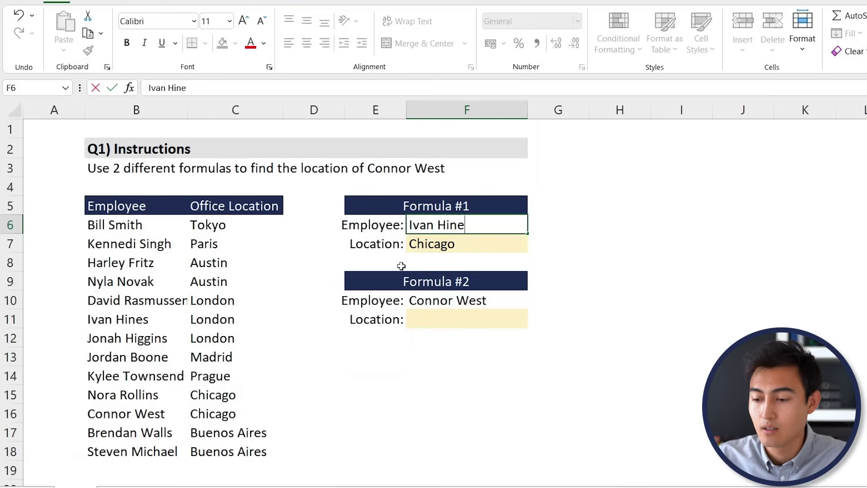
text(s)
key(Return)
click(129, 330)
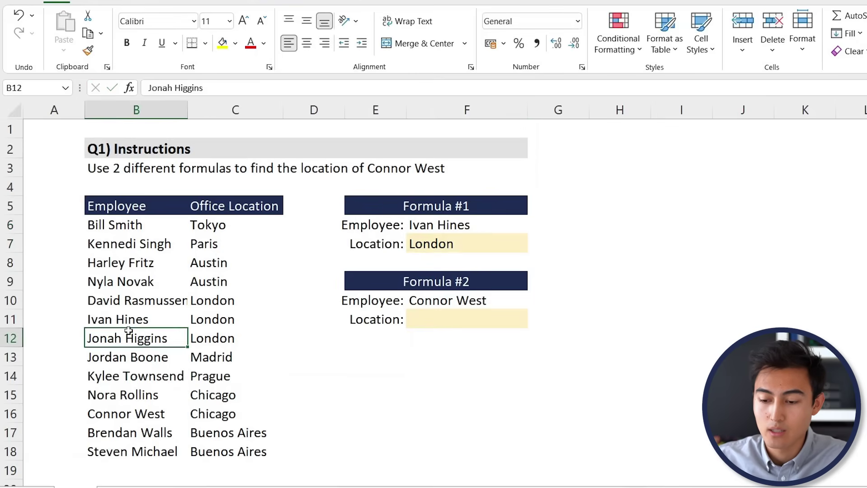
key(Up)
key(Right)
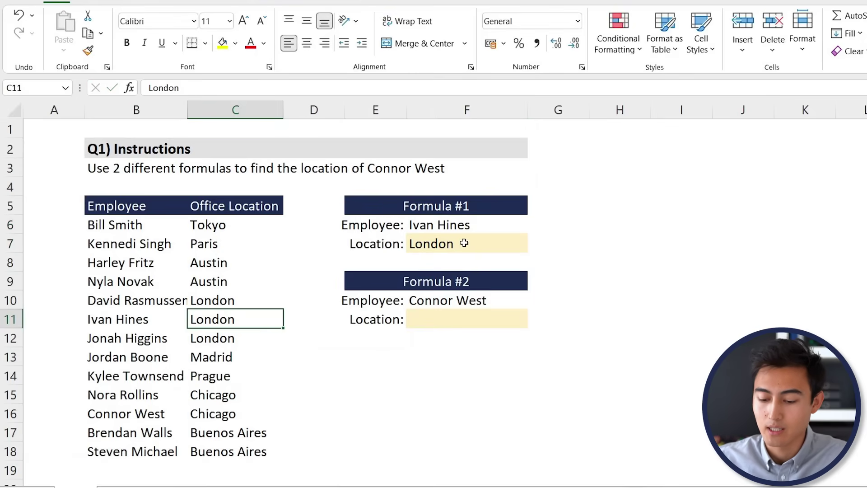
key(ctrl+z)
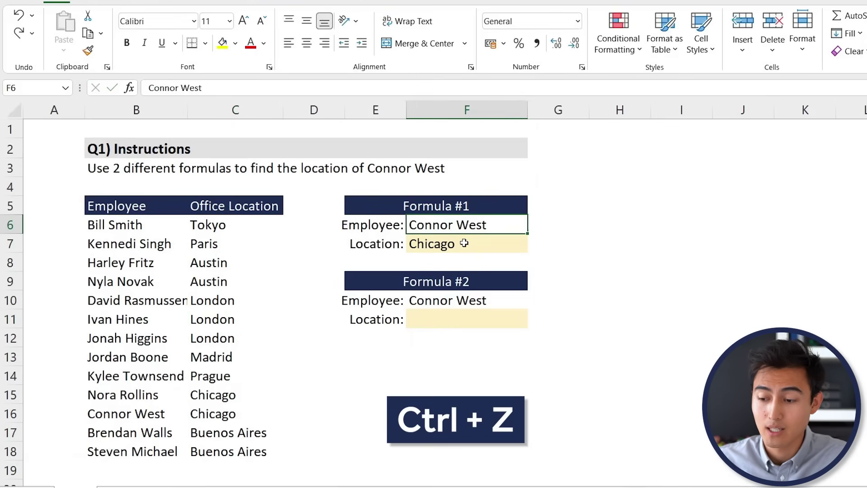
key(Down)
key(Down)
key(Down)
key(Down)
key(Down)
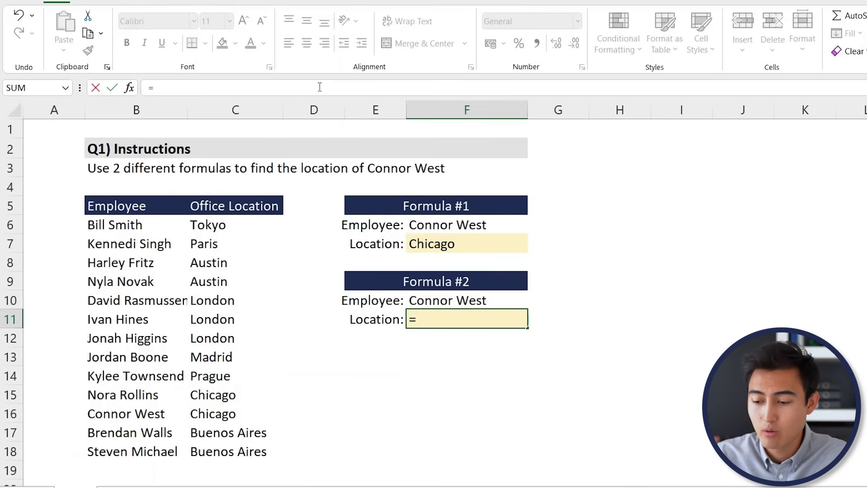
Start =INDEX in F11 with the Office Location return range C6:C18
text(ind)
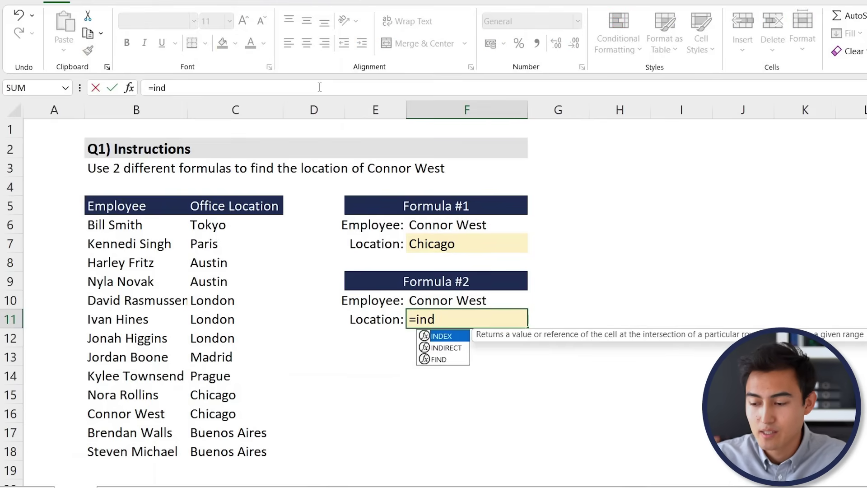
key(Tab)
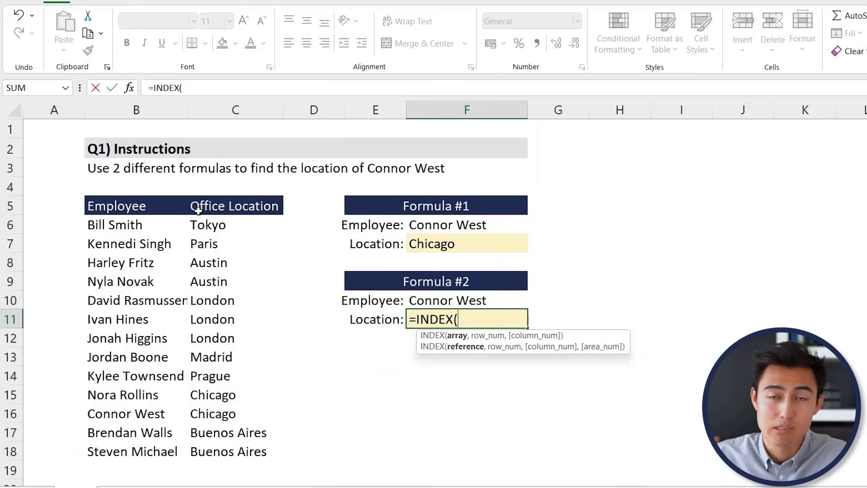
click(229, 227)
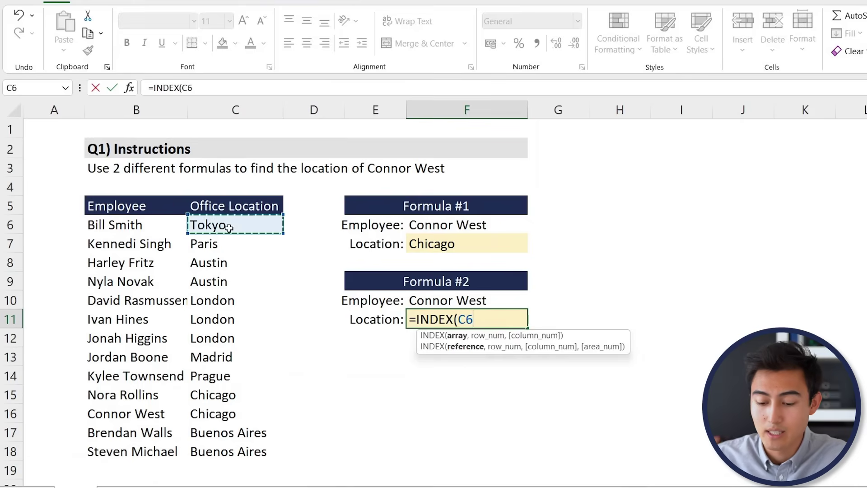
key(ctrl+shift+Down)
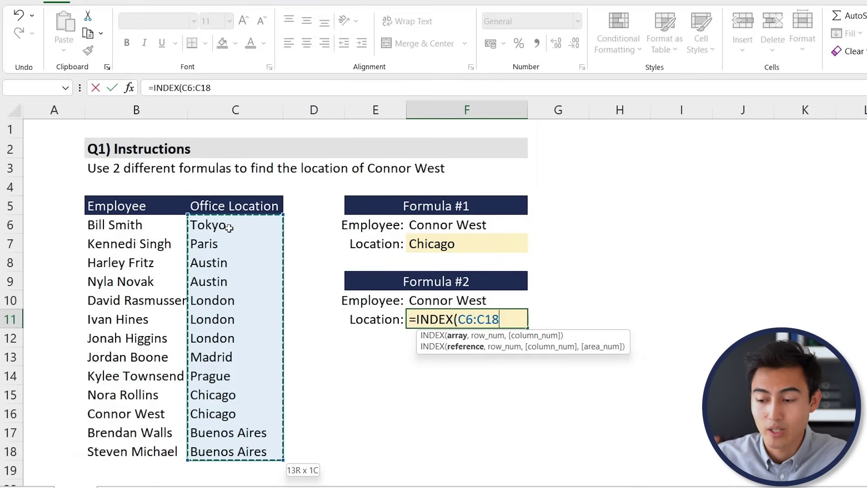
Add MATCH(F10,B6:B18,0) for an exact match and close the formula, returning Chicago
text(,)
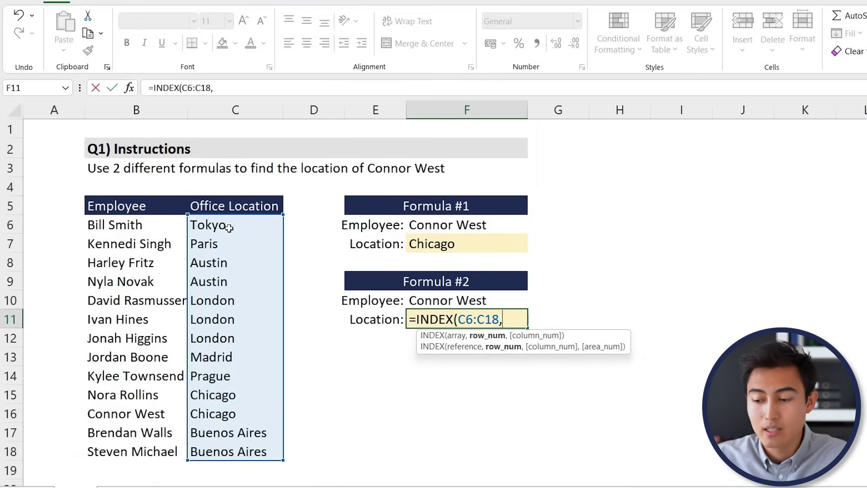
text(mat)
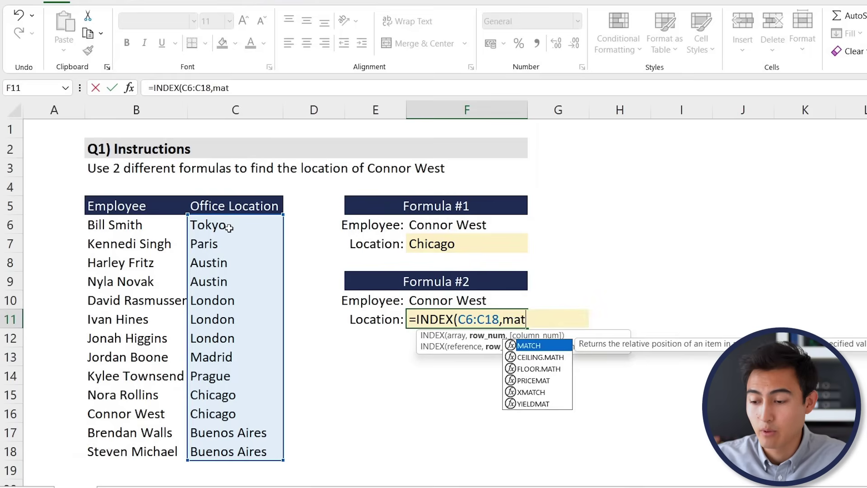
key(Tab)
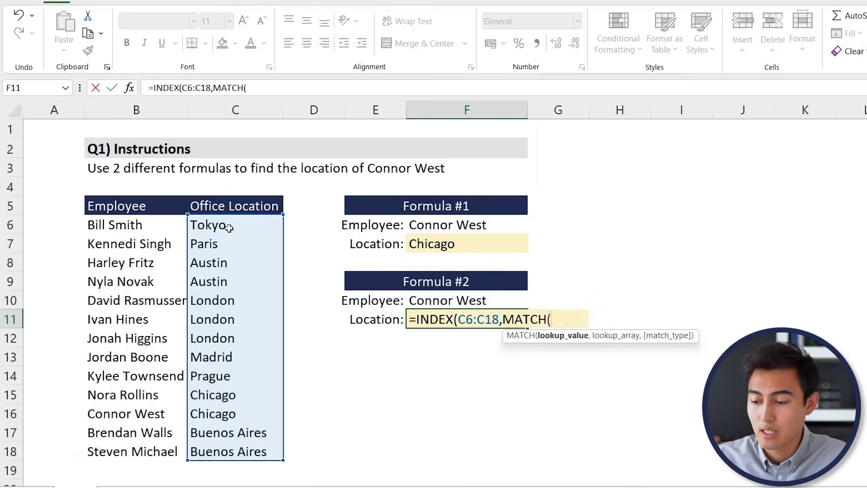
text(F10,)
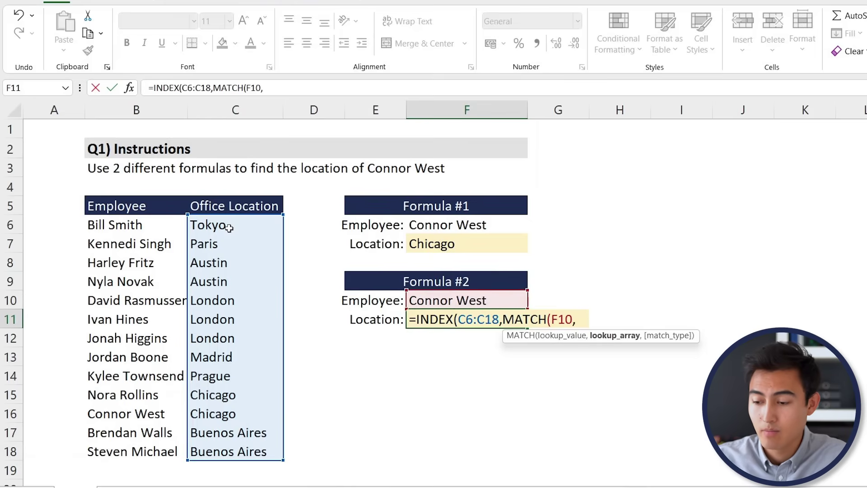
click(120, 225)
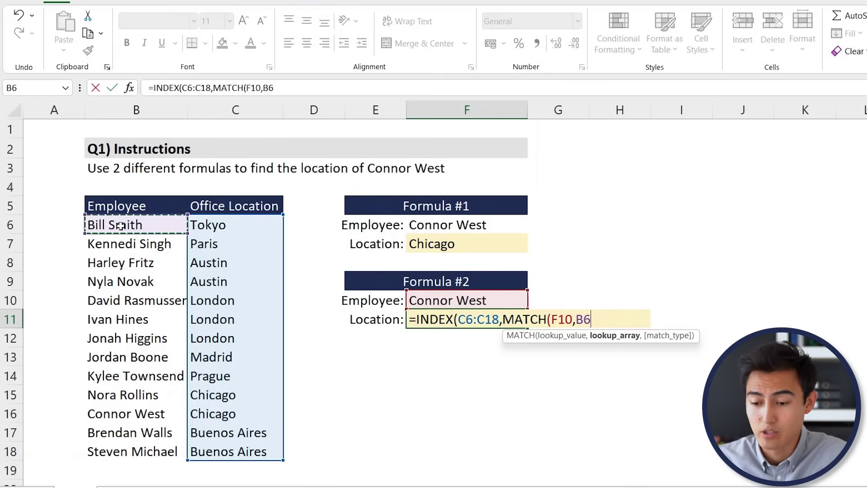
key(ctrl+shift+Down)
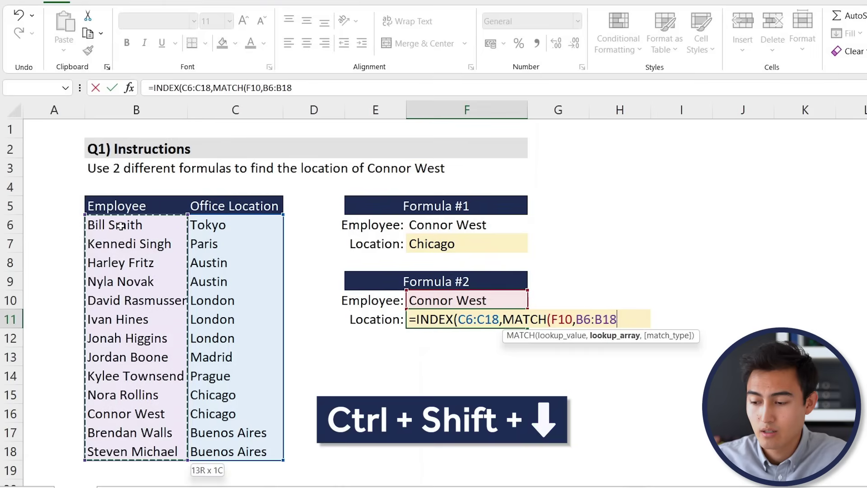
text(,)
key(Down)
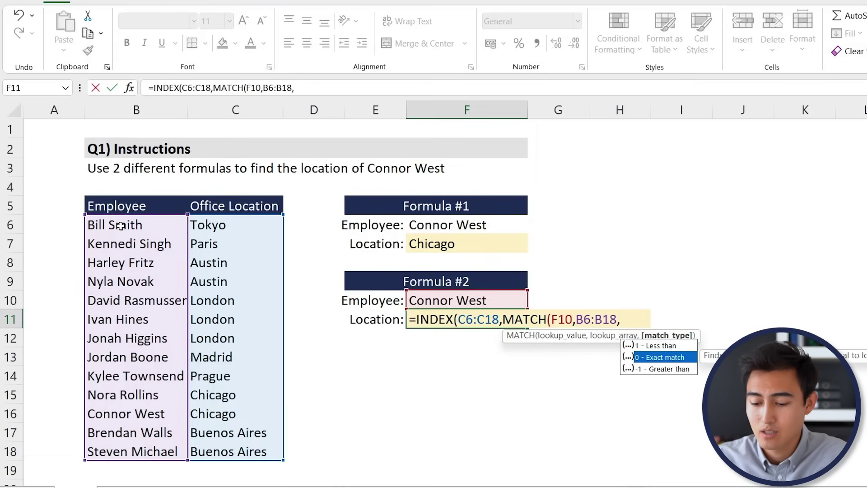
key(Tab)
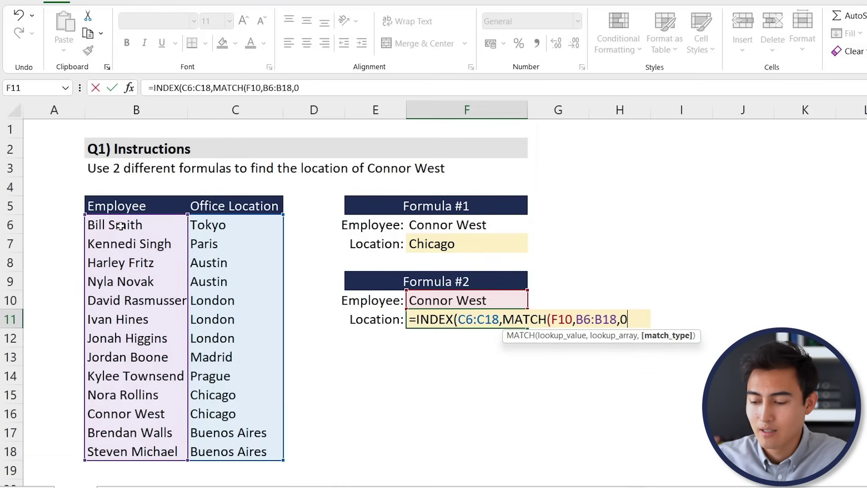
text())
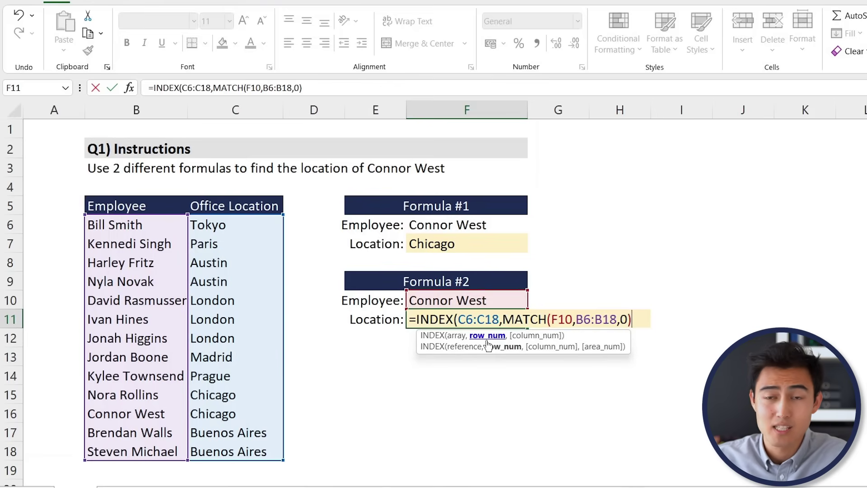
text())
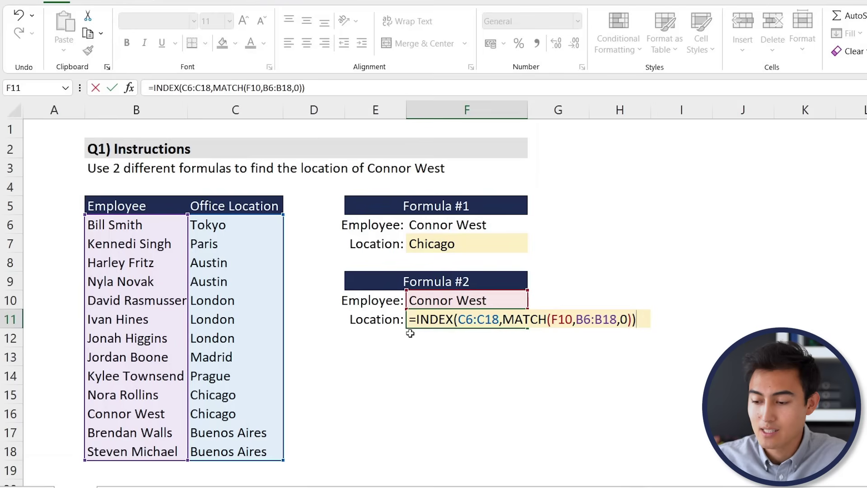
key(Return)
key(Up)
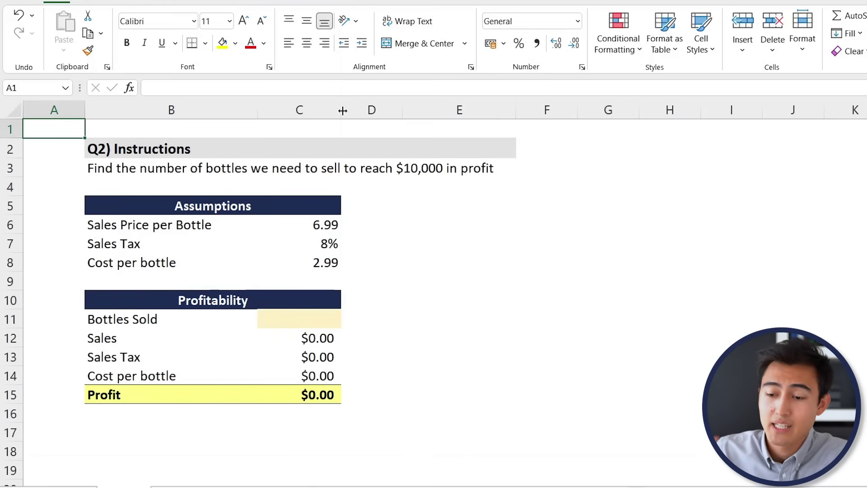
key(Right)
key(Down)
key(Down)
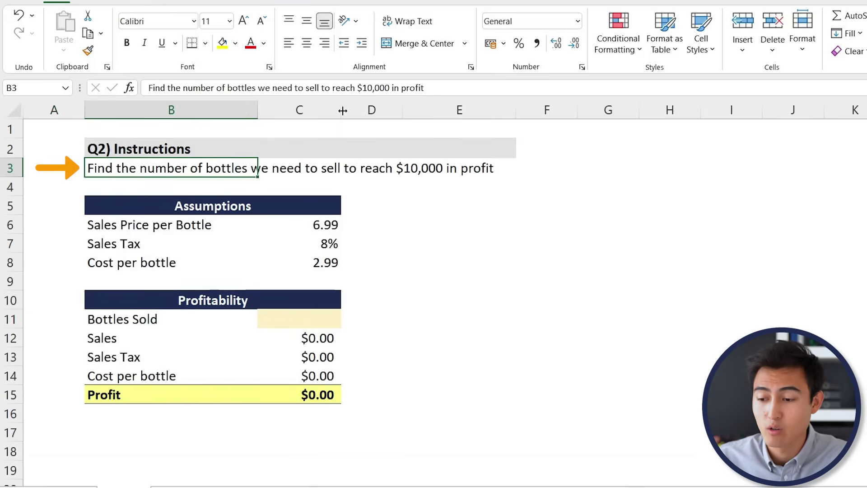
key(Down)
key(Down)
key(Down)
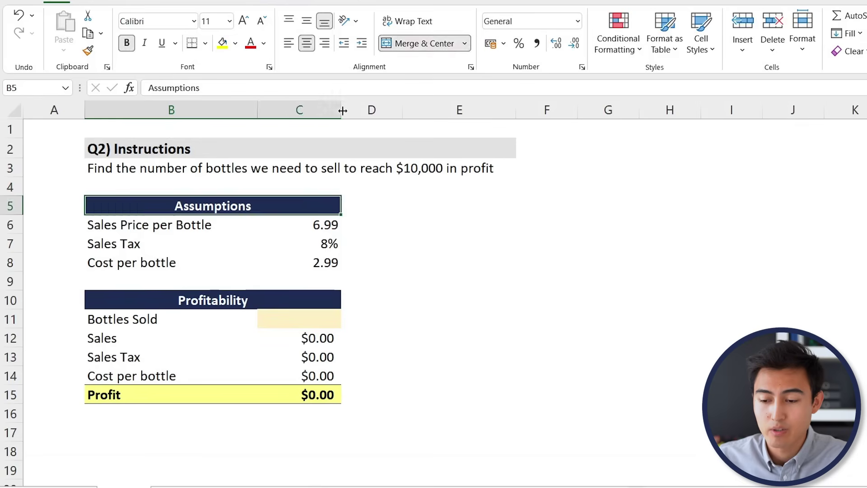
key(Right)
key(Down)
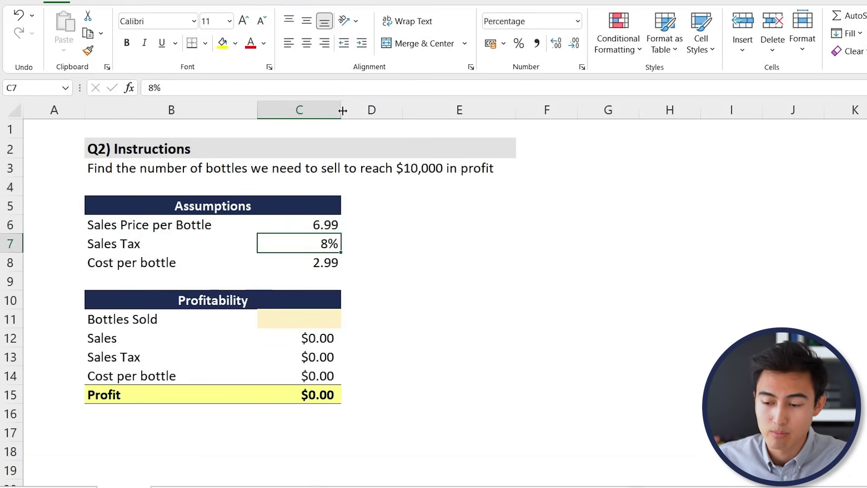
key(Down)
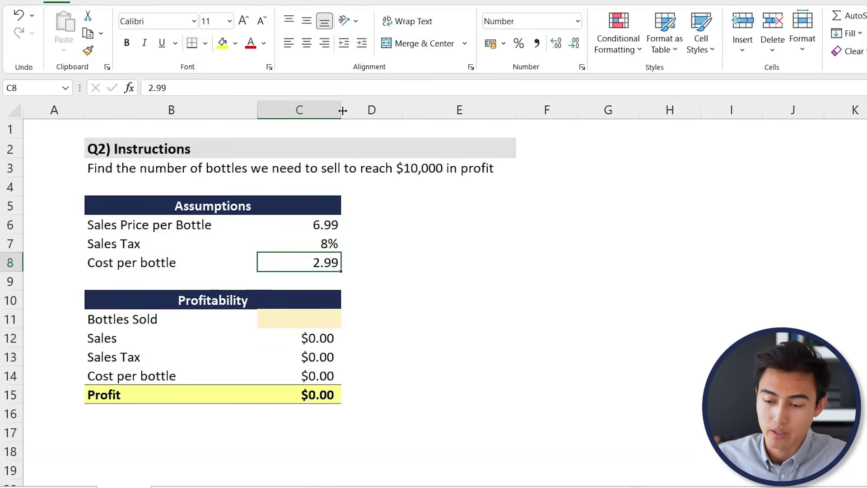
key(Down)
key(Down)
key(Down)
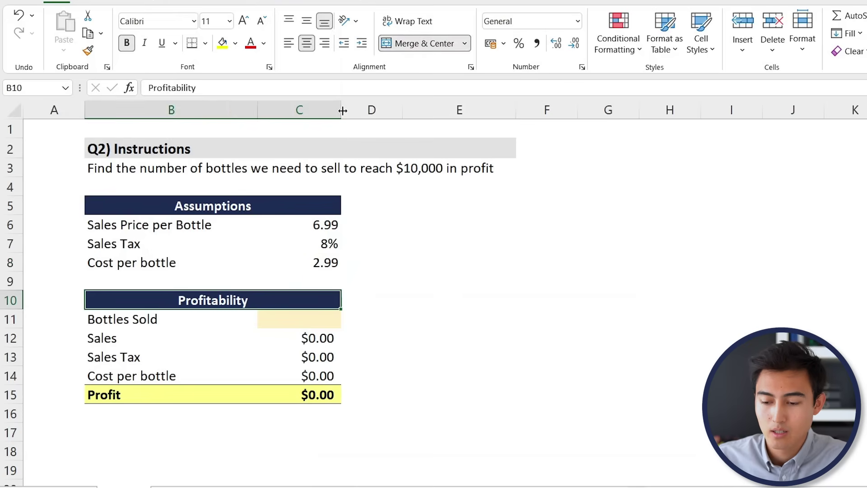
key(Down)
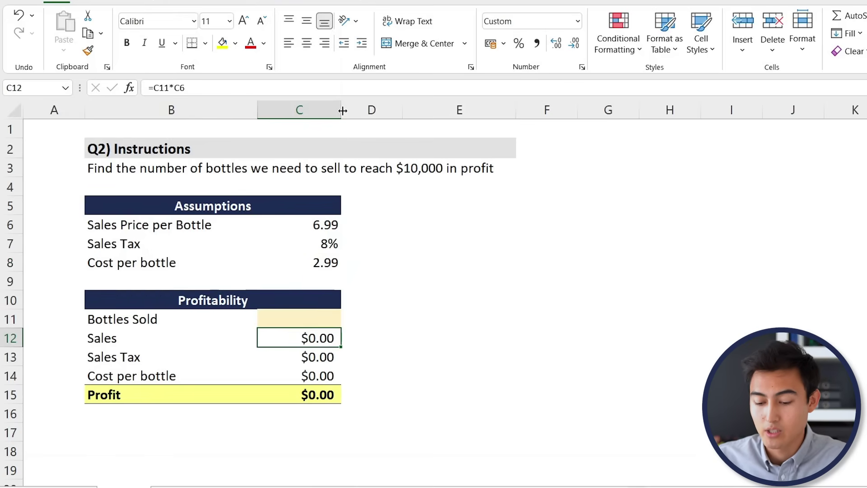
key(F2)
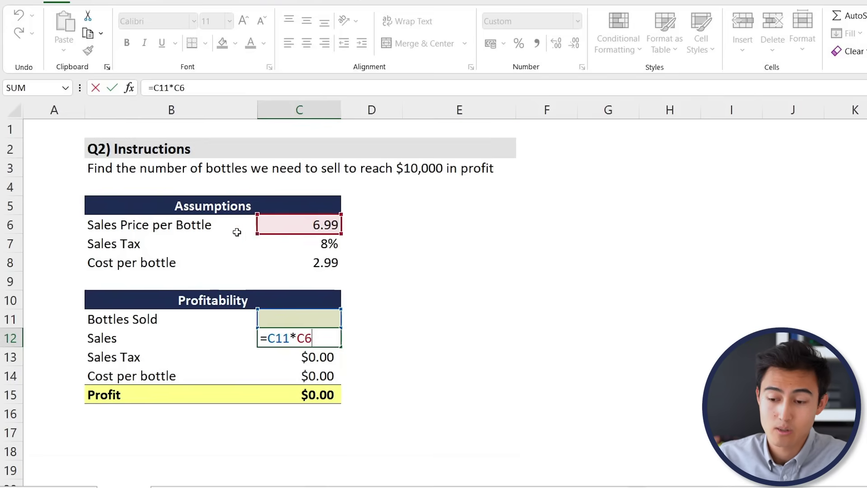
key(Escape)
key(Down)
key(Down)
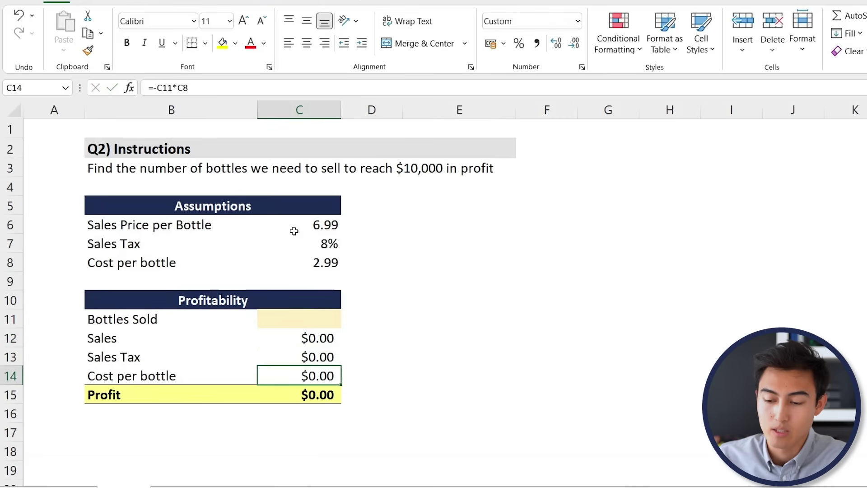
key(Up)
key(Up)
key(Up)
Try 1 and then 5,000 as test Bottles Sold quantities
text(1)
key(Return)
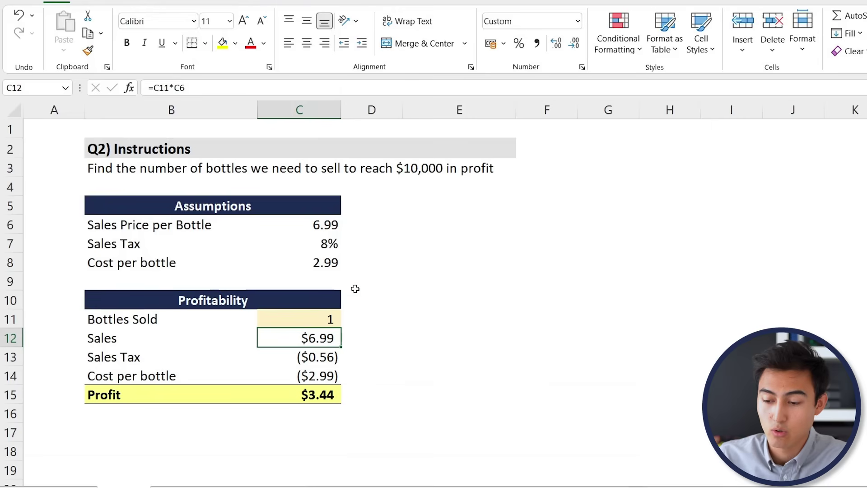
drag(311, 394, 275, 422)
key(Up)
key(Up)
key(Up)
key(Up)
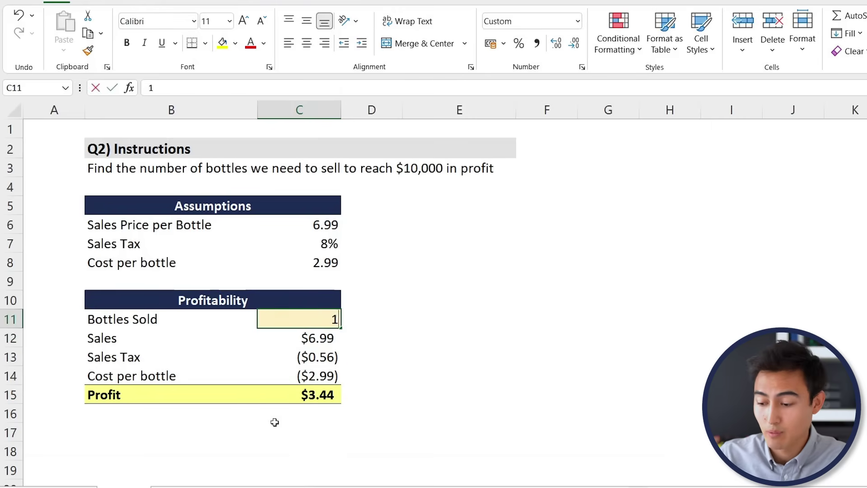
text(50000)
key(BackSpace)
key(Return)
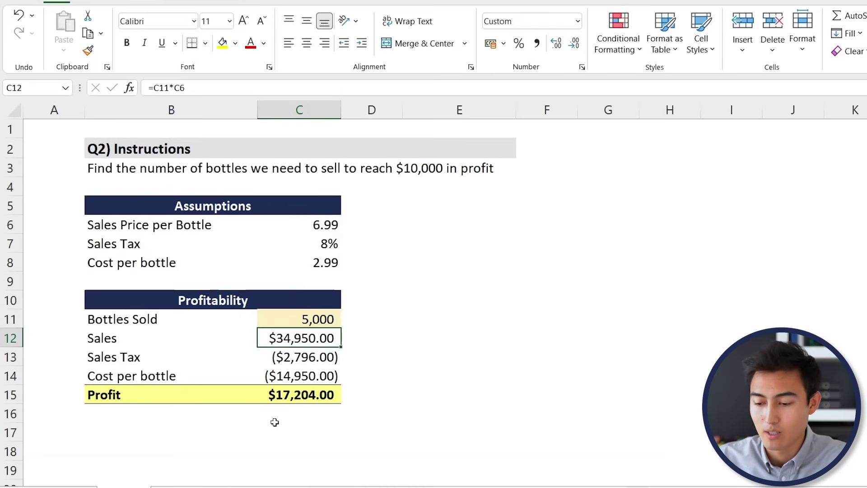
Set Bottles Sold to 2,000 and check the resulting $6,881.60 profit
key(Up)
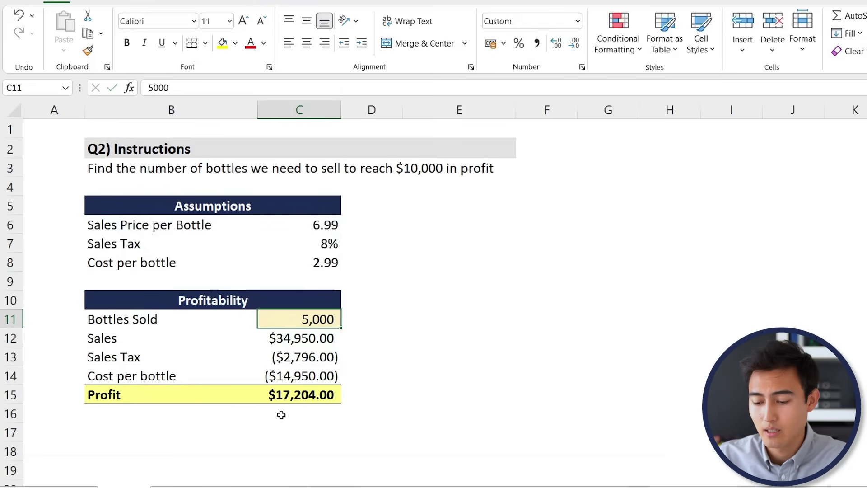
text(2000)
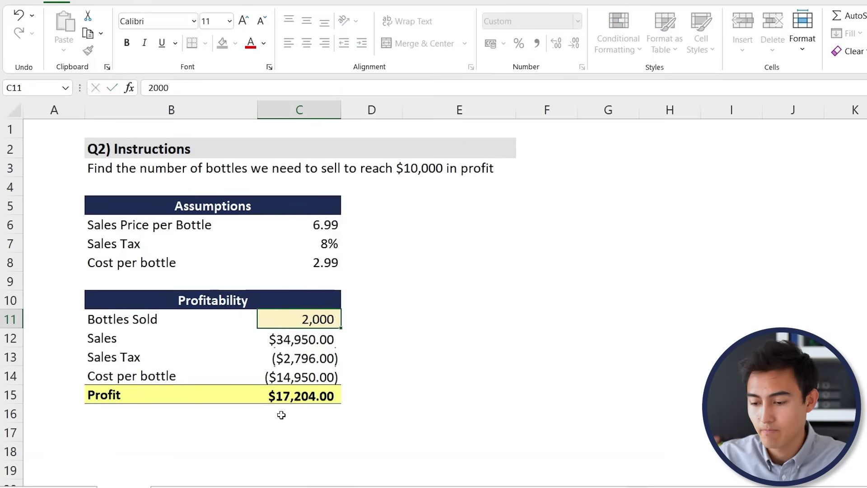
key(Return)
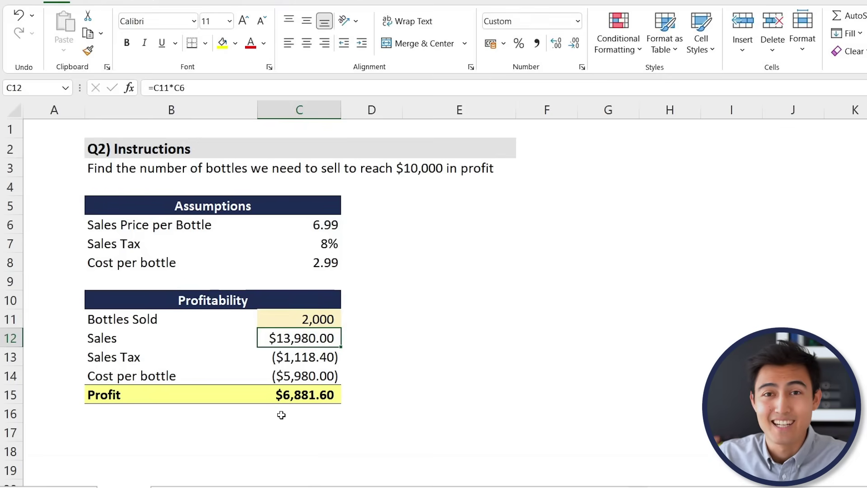
click(277, 397)
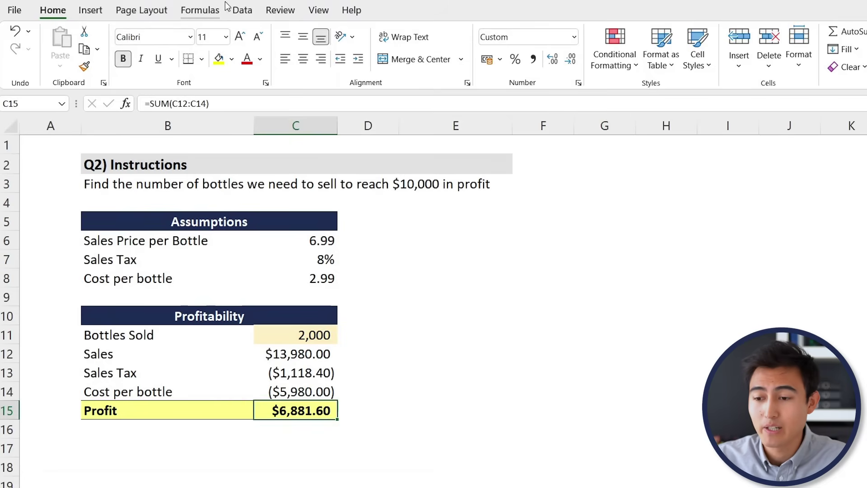
Goal Seek the Profit cell to $10,000 by changing Bottles Sold, keeping the 2,906 result
click(236, 14)
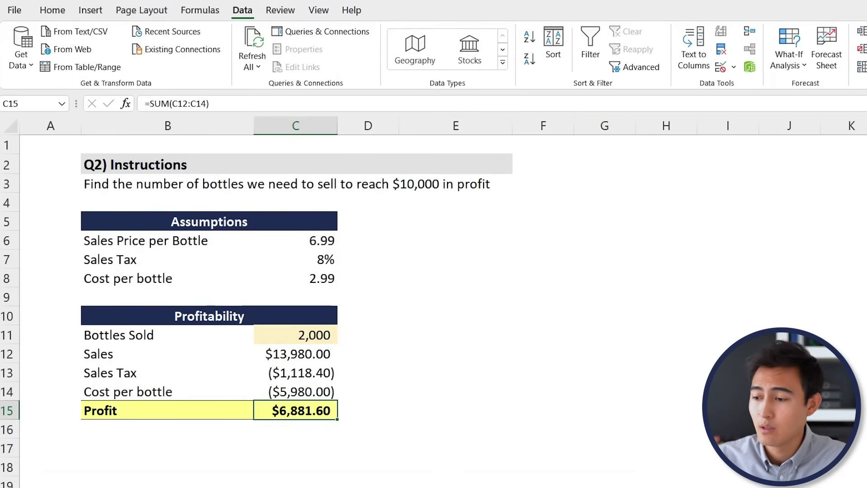
click(789, 40)
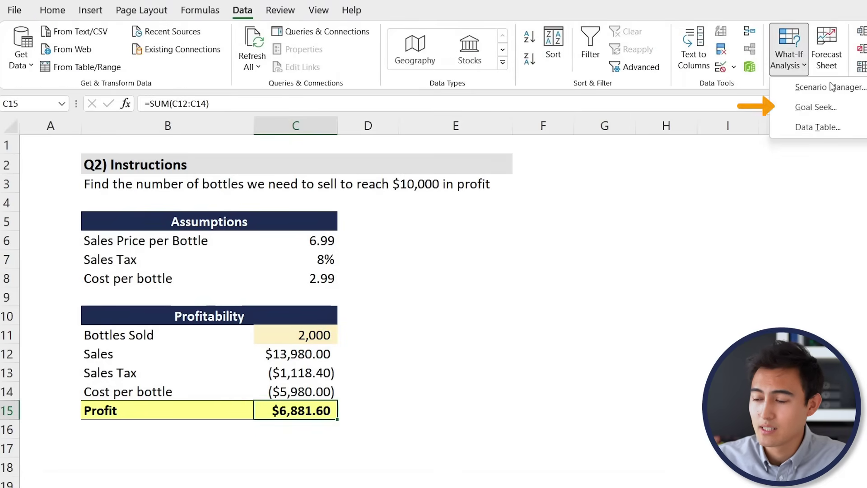
click(843, 111)
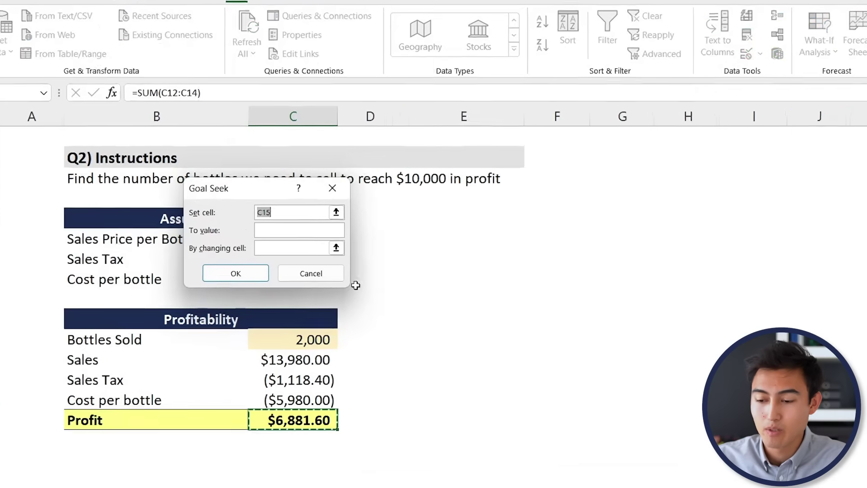
click(276, 419)
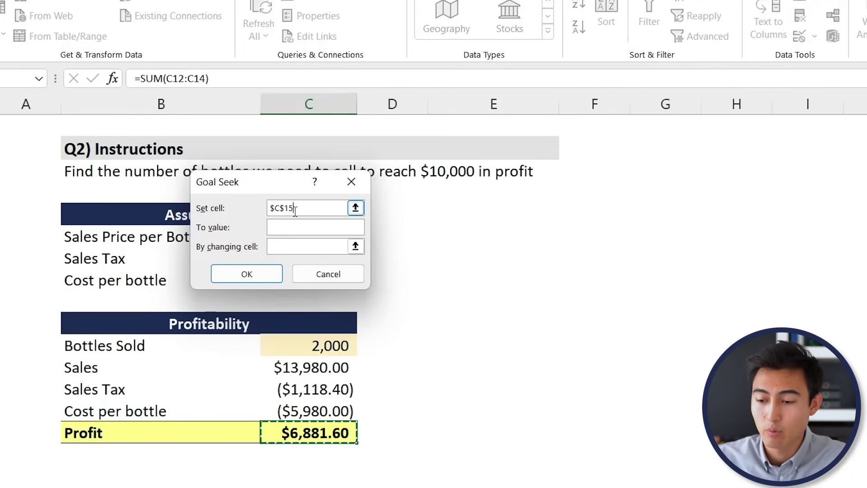
click(302, 226)
text(10000)
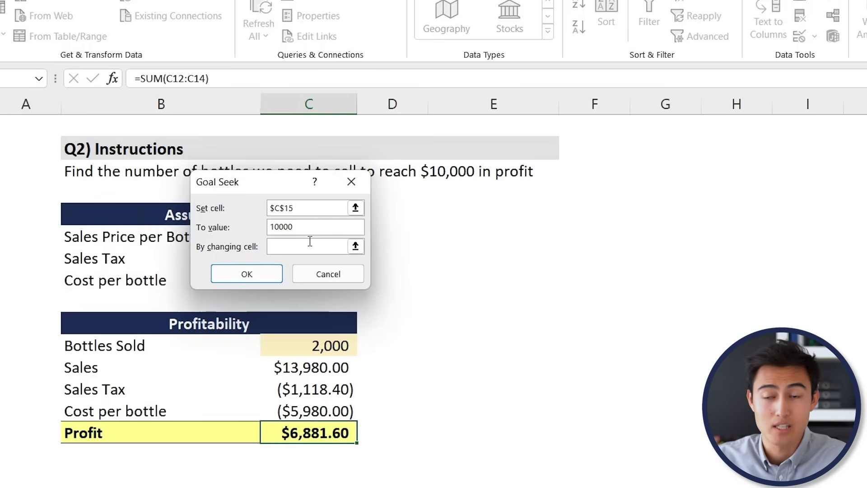
click(299, 351)
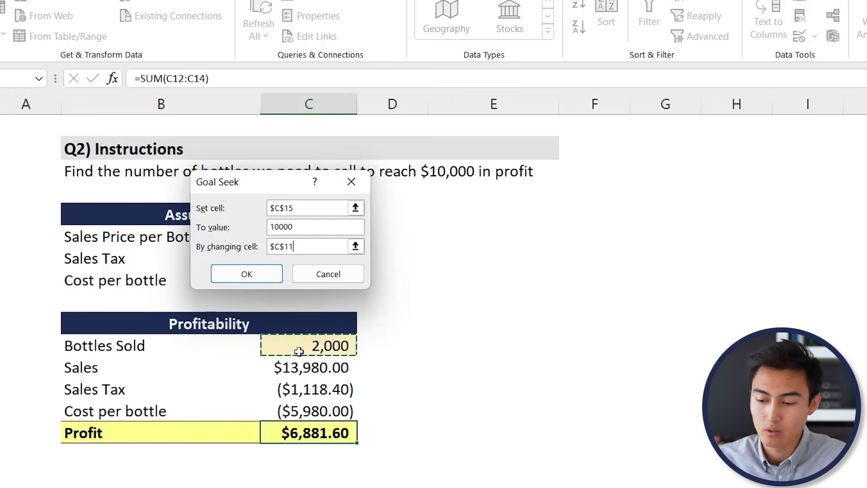
click(242, 275)
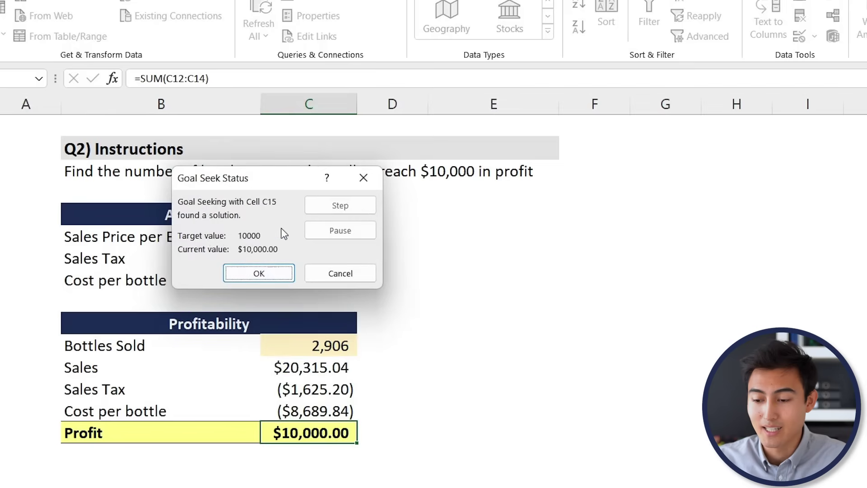
click(266, 276)
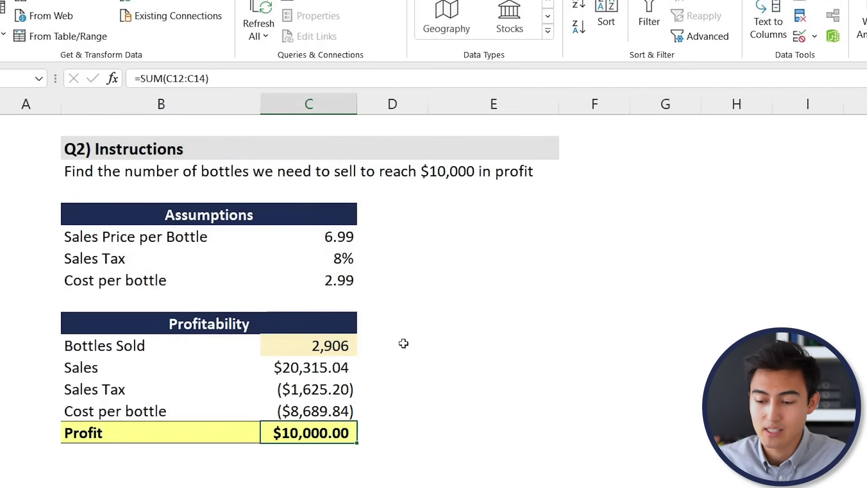
key(Up)
key(Up)
key(Up)
key(Up)
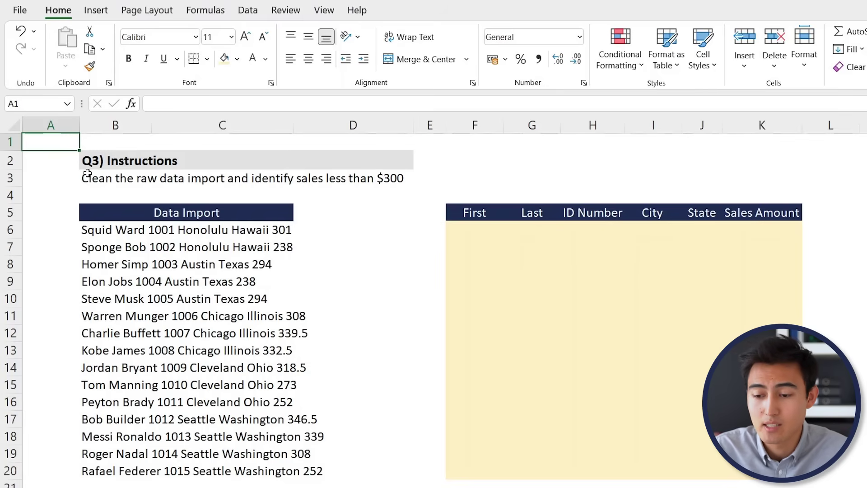
Review the Q3 instructions and the first raw Data Import line, stored in one cell
click(88, 174)
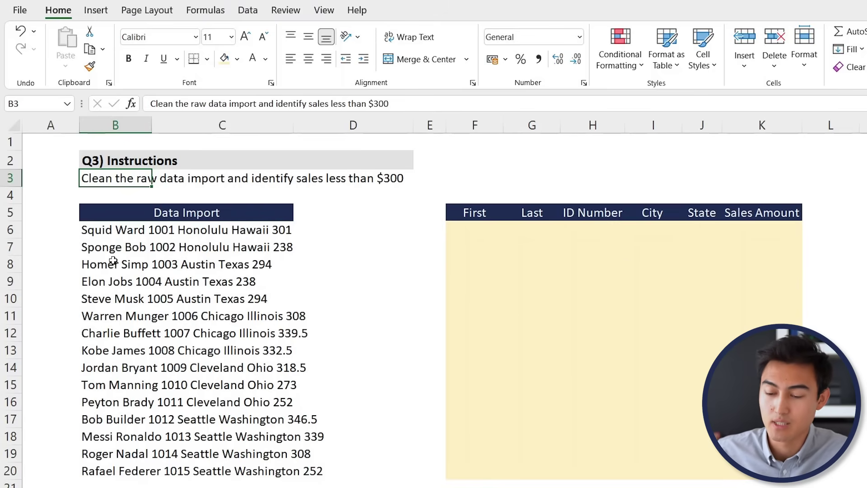
key(Down)
key(Down)
key(Down)
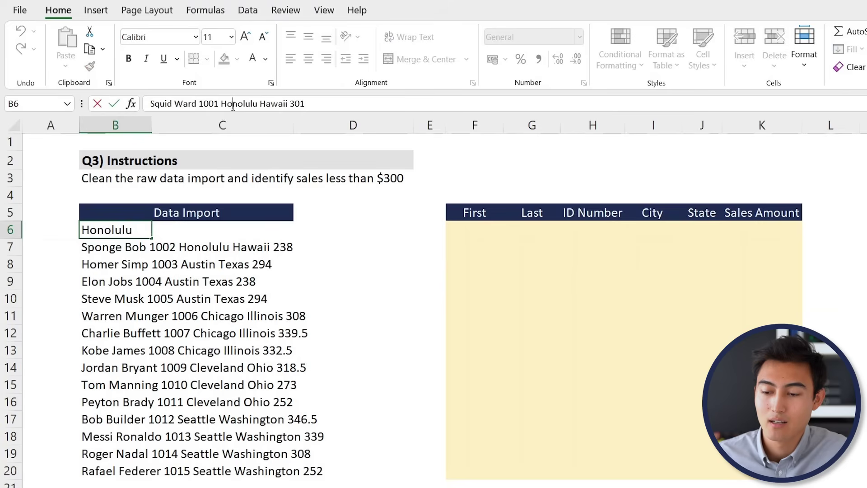
key(Right)
key(Right)
key(Left)
key(Left)
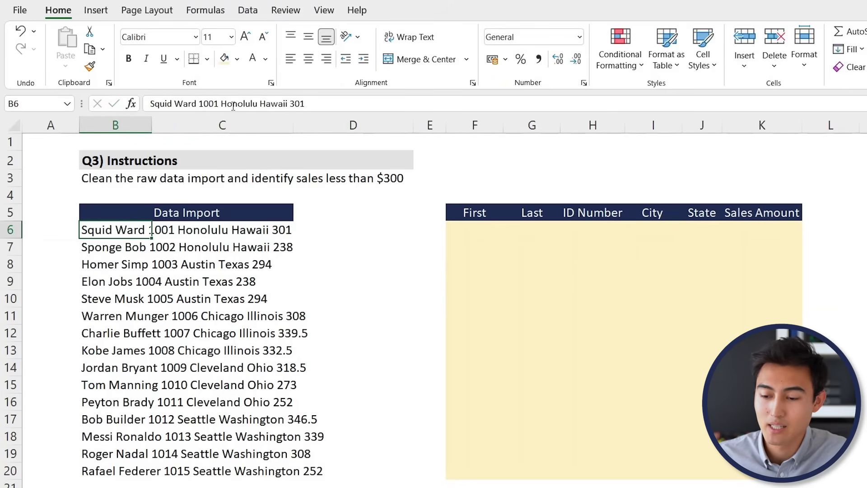
Type Squid and Ward into F6:G6 as a test, then delete them
click(613, 274)
key(Left)
key(Left)
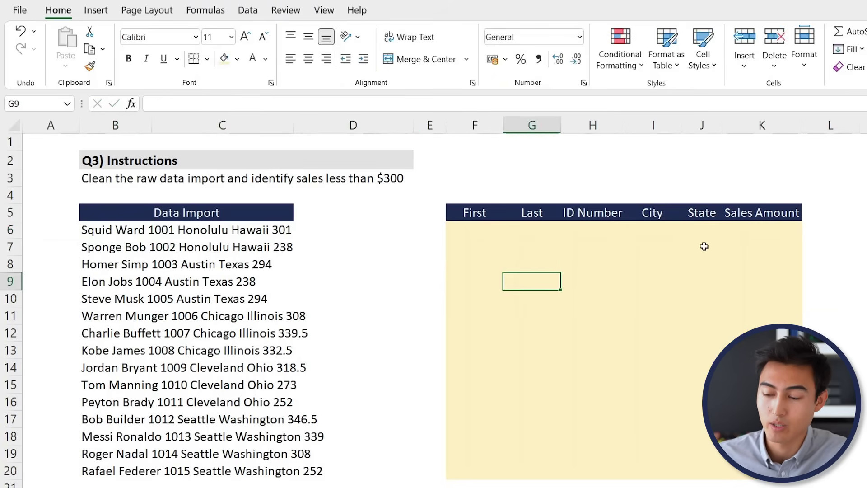
key(Up)
key(Up)
key(Up)
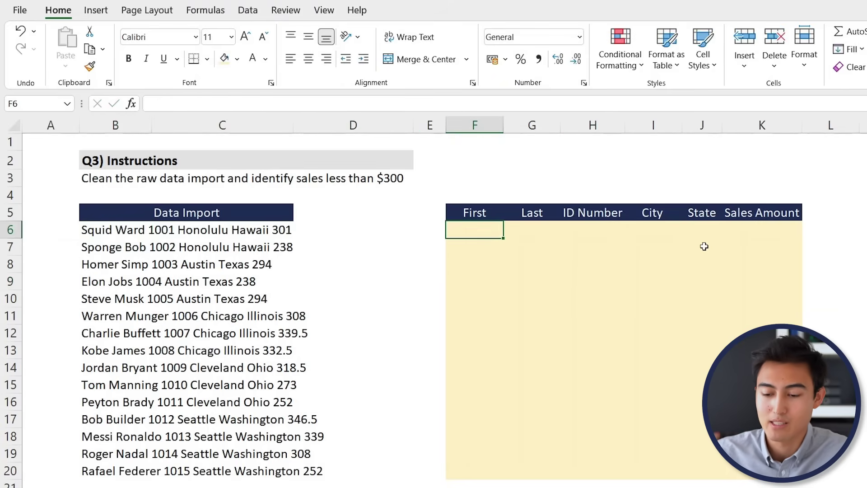
text(Squid)
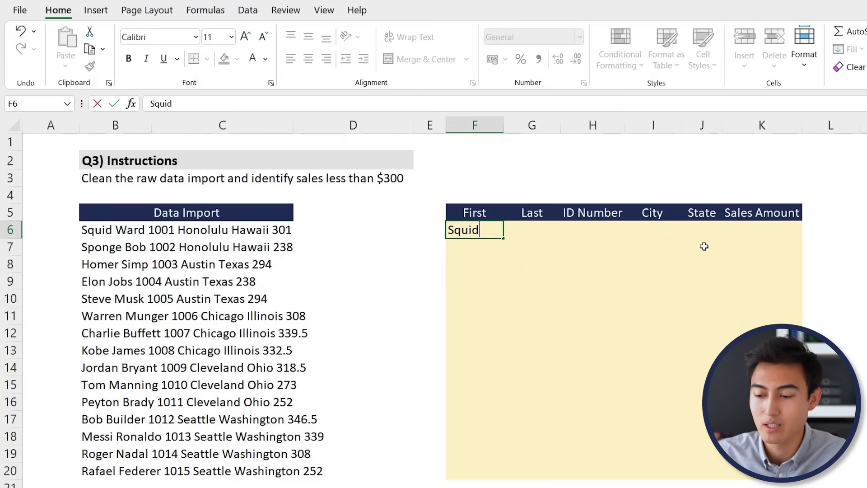
key(Tab)
text(Wa)
key(Tab)
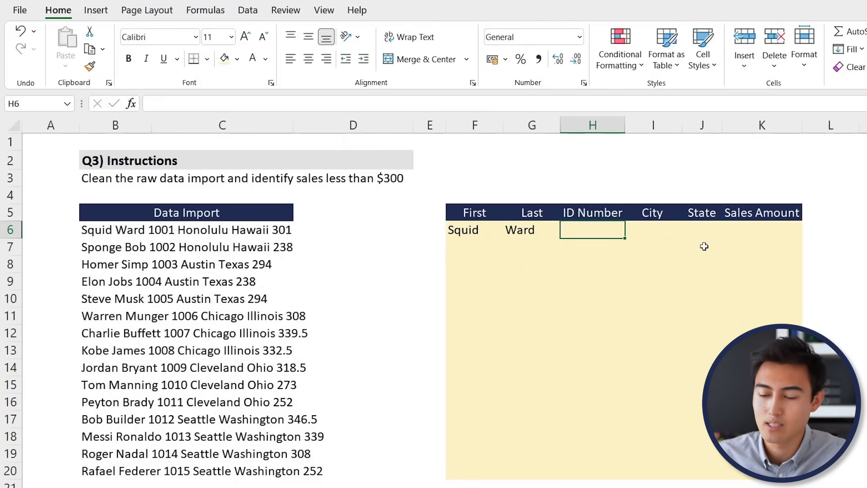
key(Left)
key(Left)
key(shift+Right)
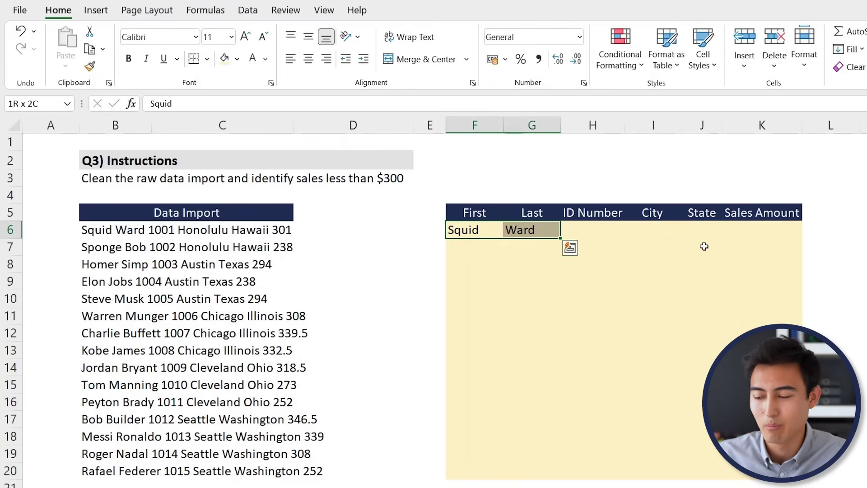
key(Delete)
key(Down)
key(Down)
key(Down)
key(Down)
key(Down)
key(Down)
key(Down)
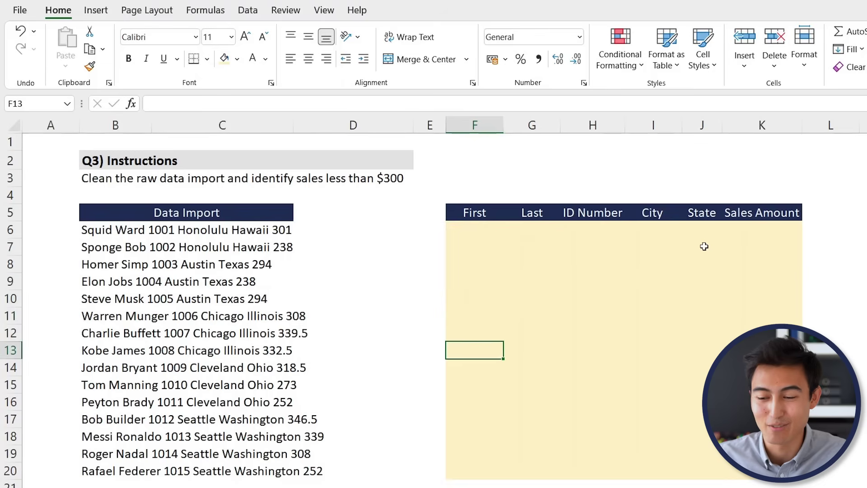
Return to the first raw Data Import line in B6
key(ctrl+Left)
key(Left)
key(Up)
key(Up)
key(Up)
key(Up)
key(Up)
key(Up)
key(Up)
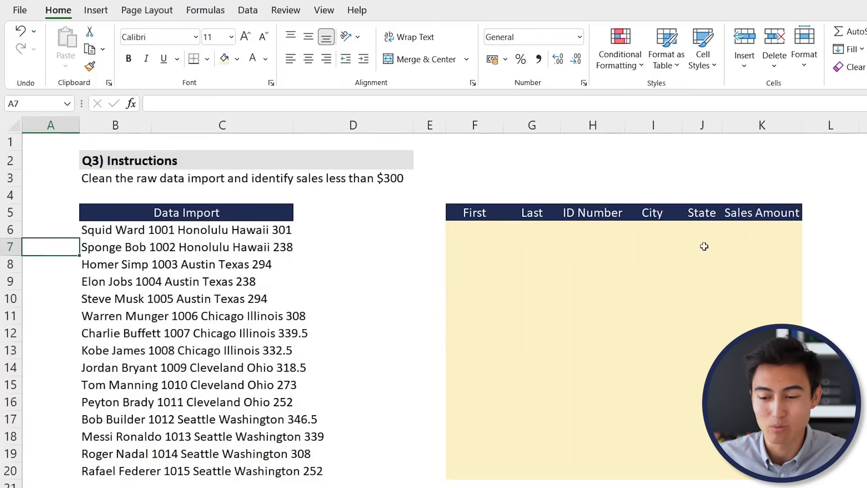
key(Right)
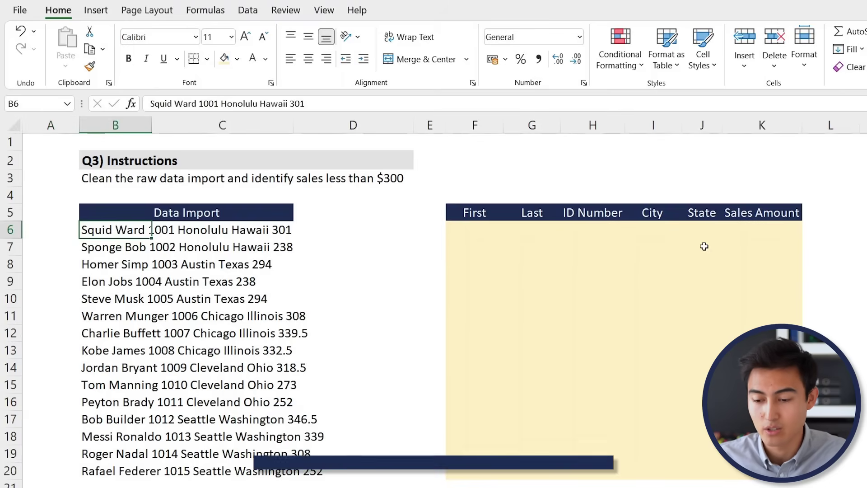
Select the fifteen raw lines and run Text to Columns as Delimited by Space
key(ctrl+shift+Down)
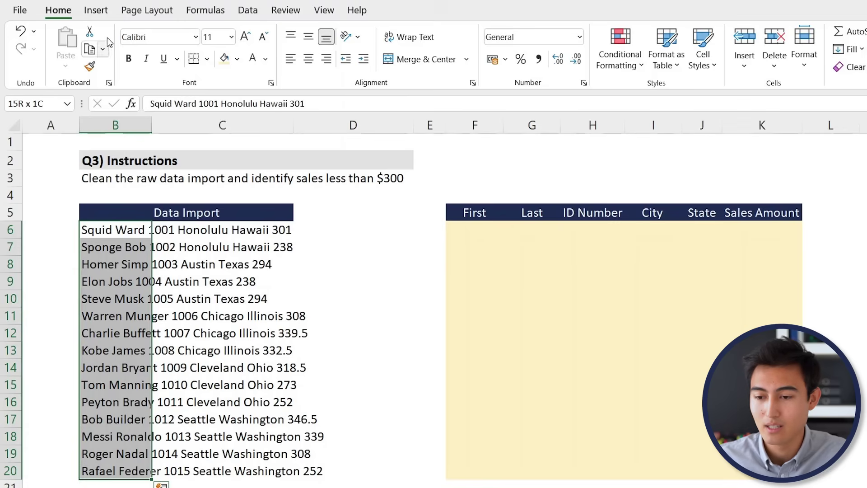
click(96, 10)
click(248, 10)
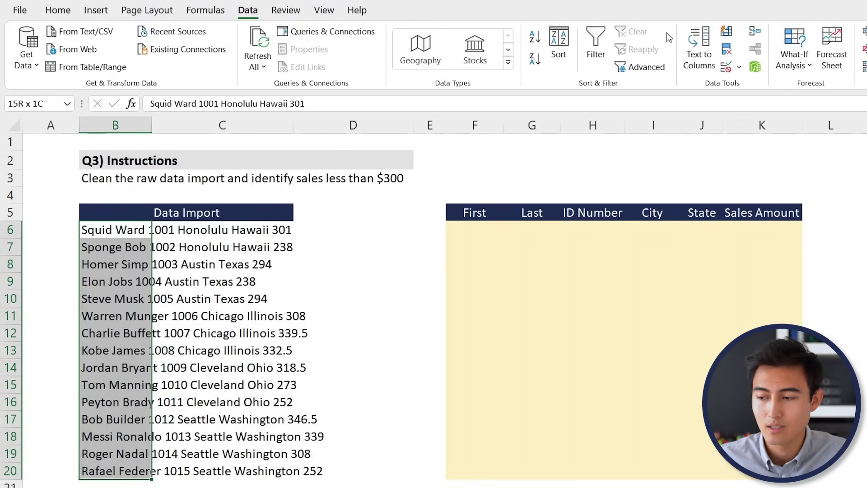
click(698, 47)
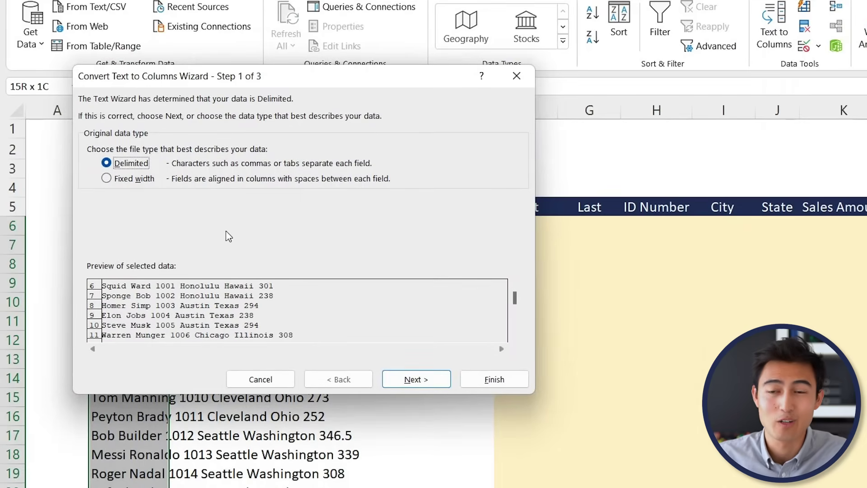
click(412, 382)
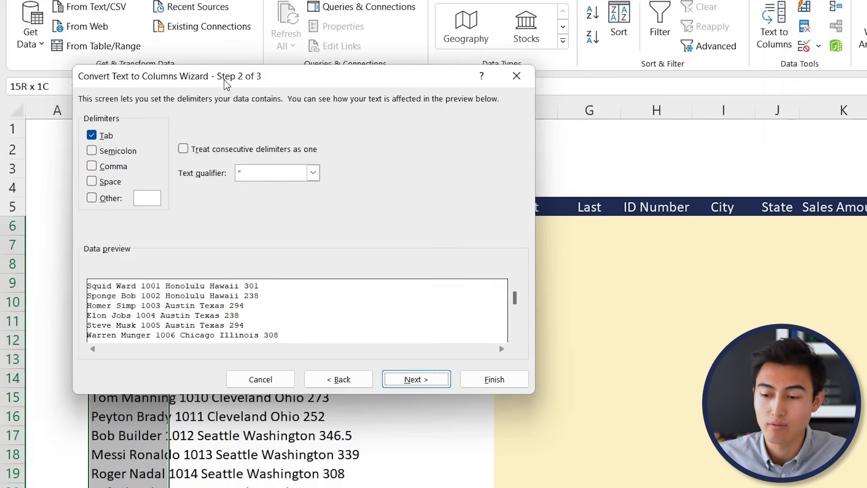
drag(226, 84, 528, 150)
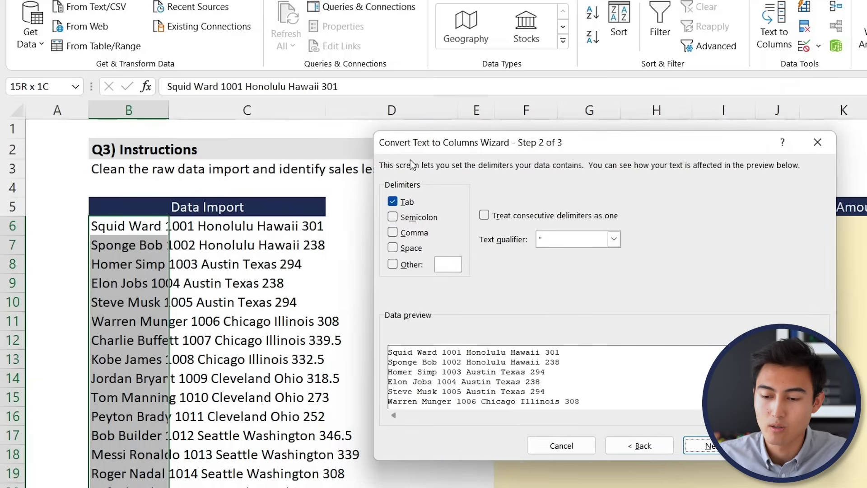
click(408, 249)
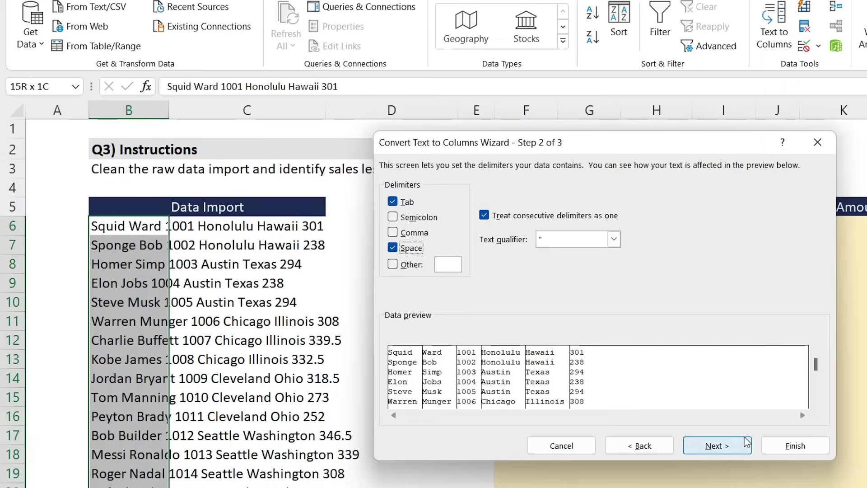
Set the destination to $F$6, finish, and confirm replacing the output cells
click(738, 449)
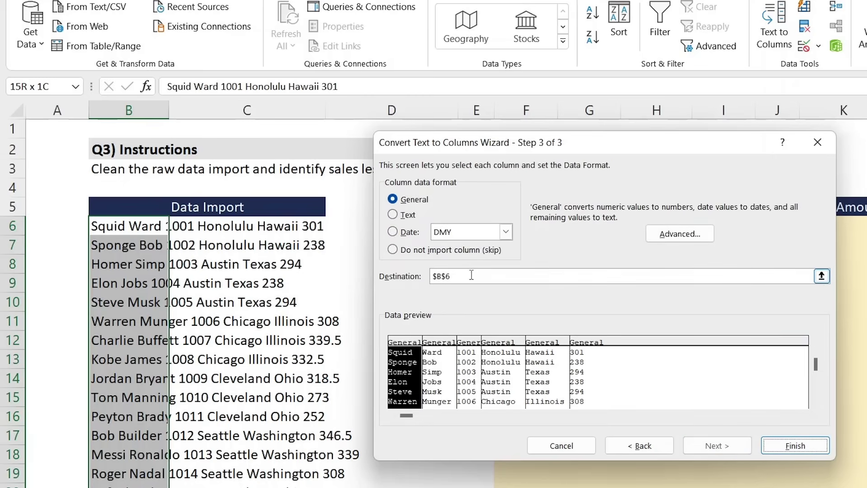
click(821, 275)
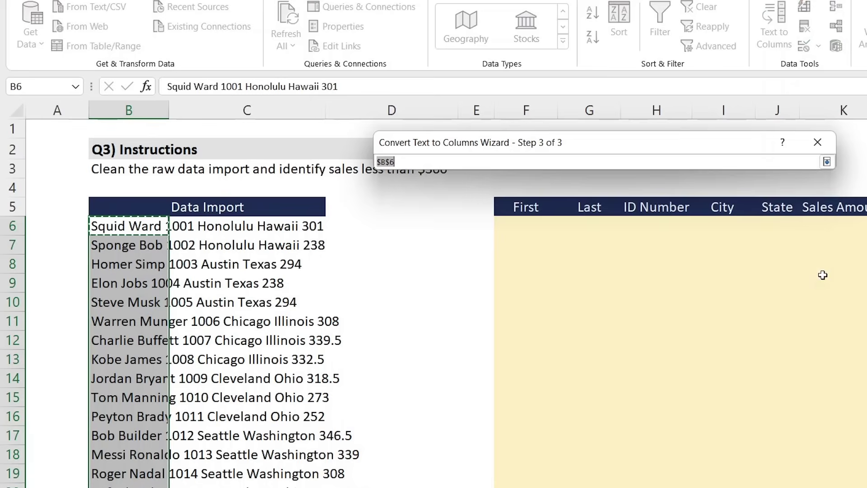
click(521, 225)
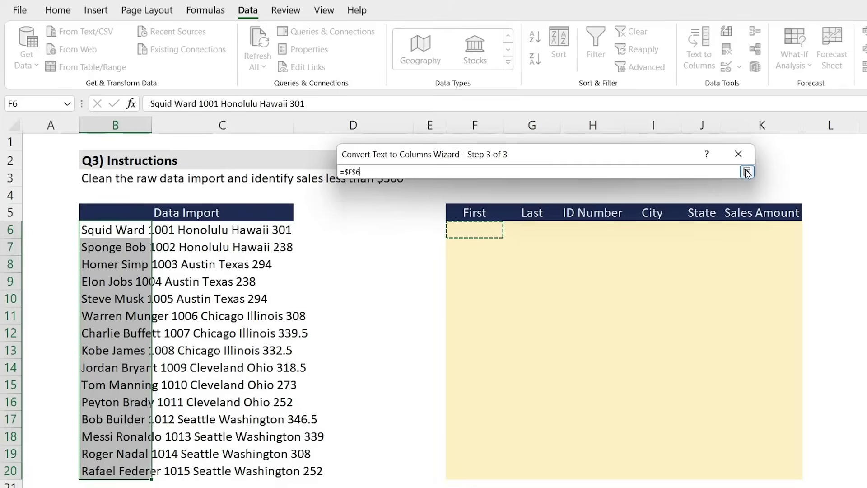
click(827, 162)
click(700, 430)
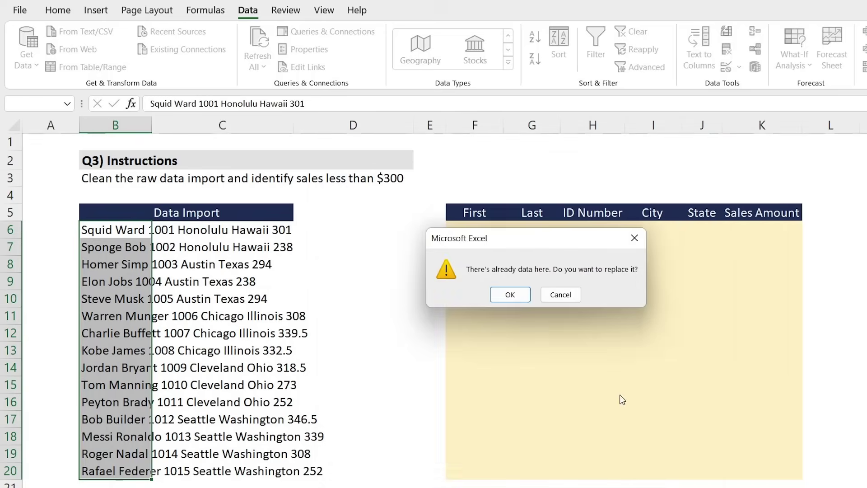
key(Return)
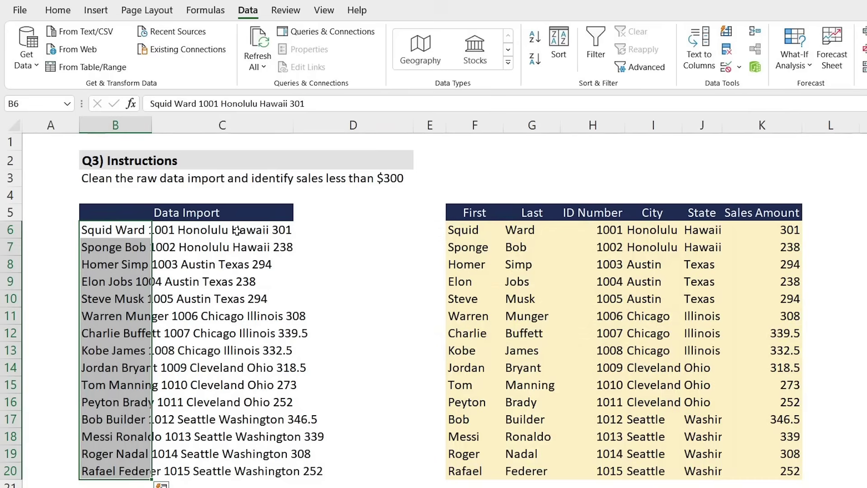
Move across row 6 to K6 and select the Sales Amount values K6:K20
key(Right)
key(Right)
key(Right)
key(Right)
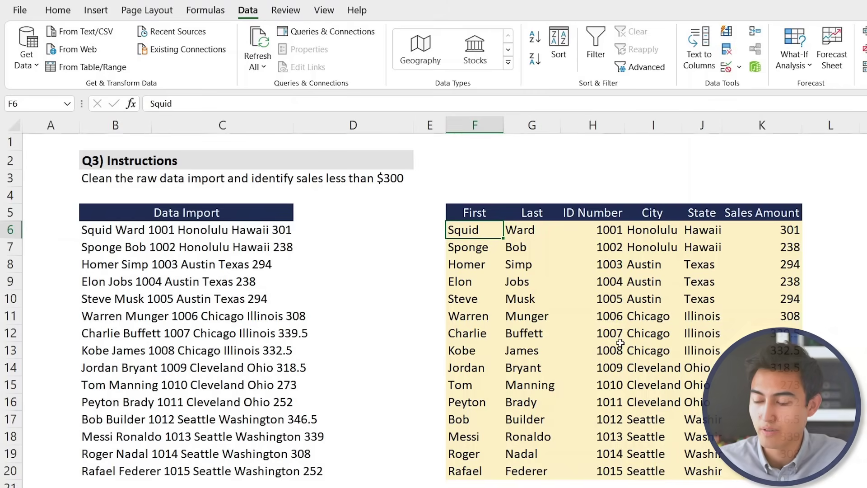
key(Right)
key(Right)
key(Right)
key(Right)
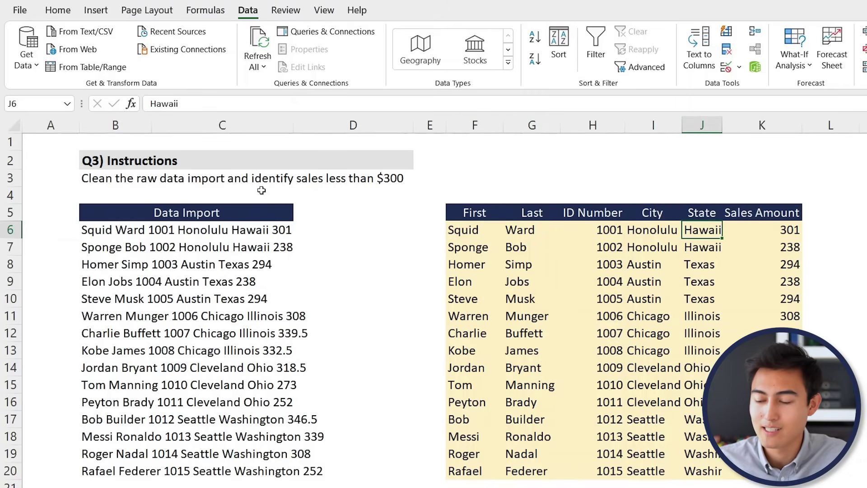
key(Right)
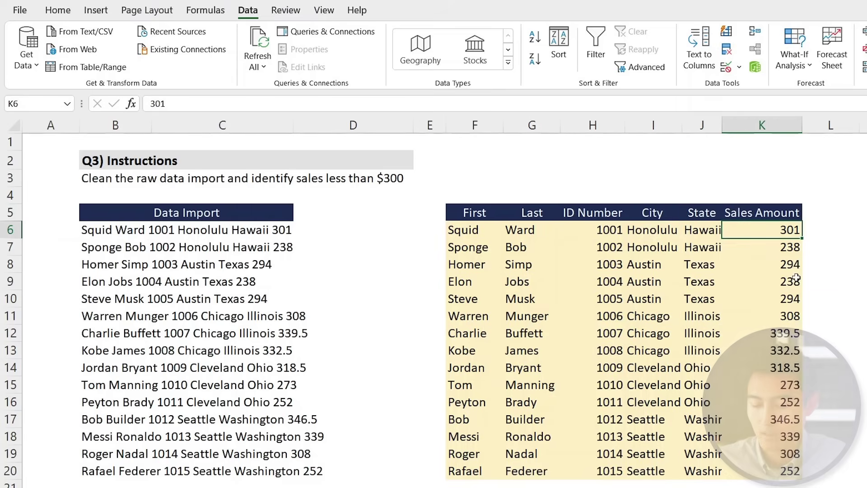
key(ctrl+shift+Down)
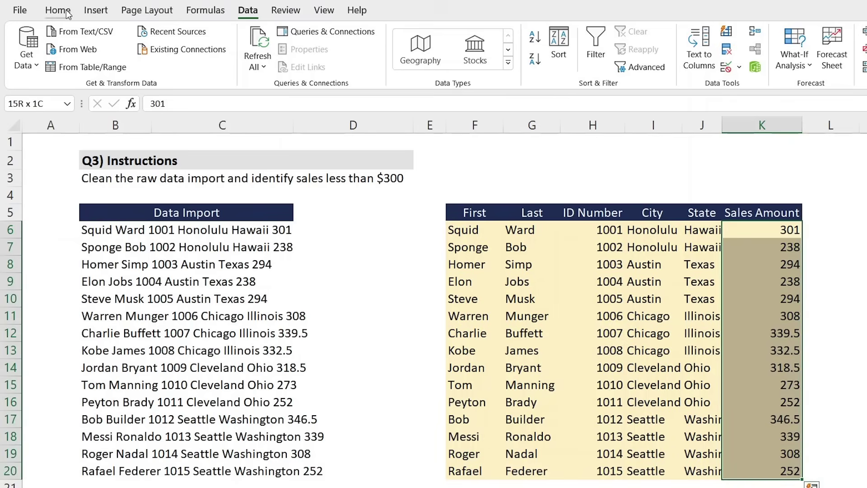
Add a Less Than 300 rule with Light Red Fill and Dark Red Text to Sales Amount
click(96, 11)
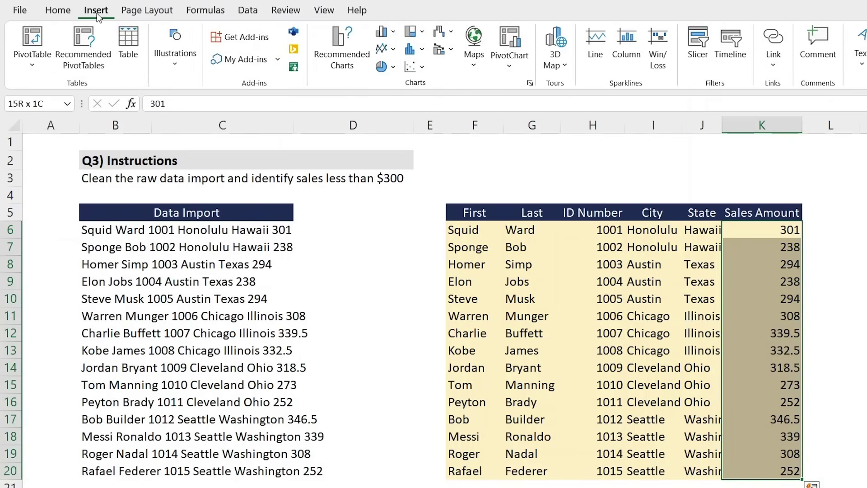
click(59, 10)
click(620, 50)
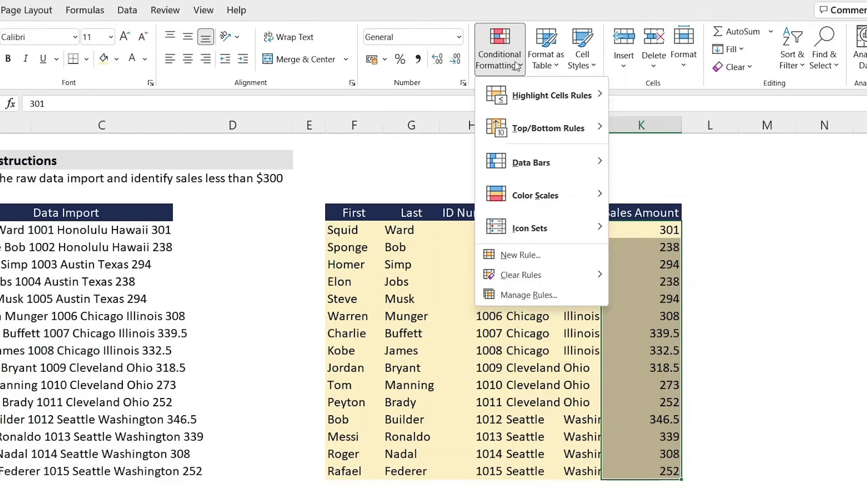
mouse_move(543, 107)
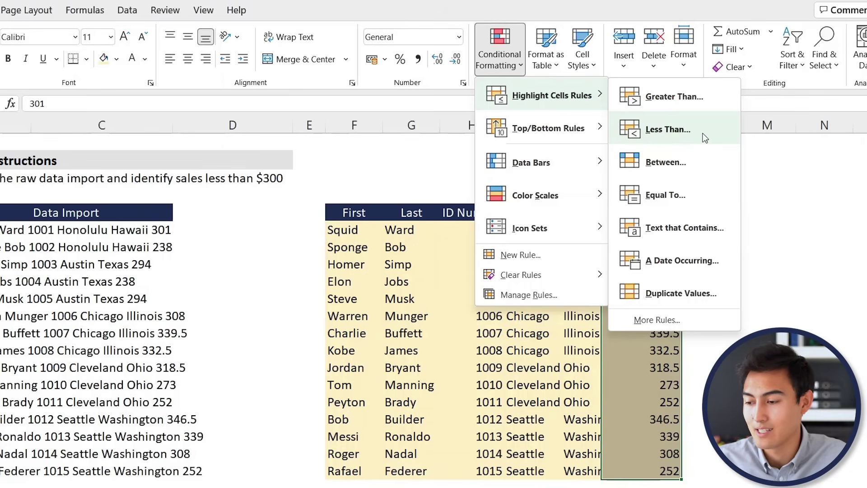
click(666, 130)
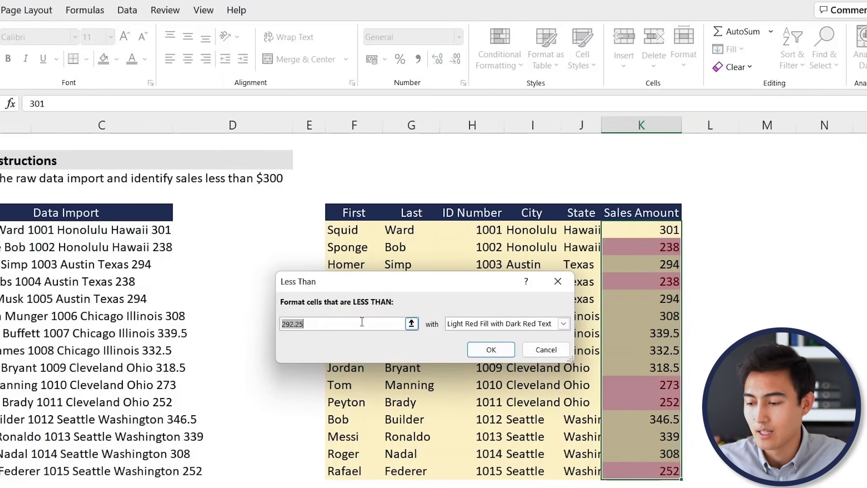
text(300)
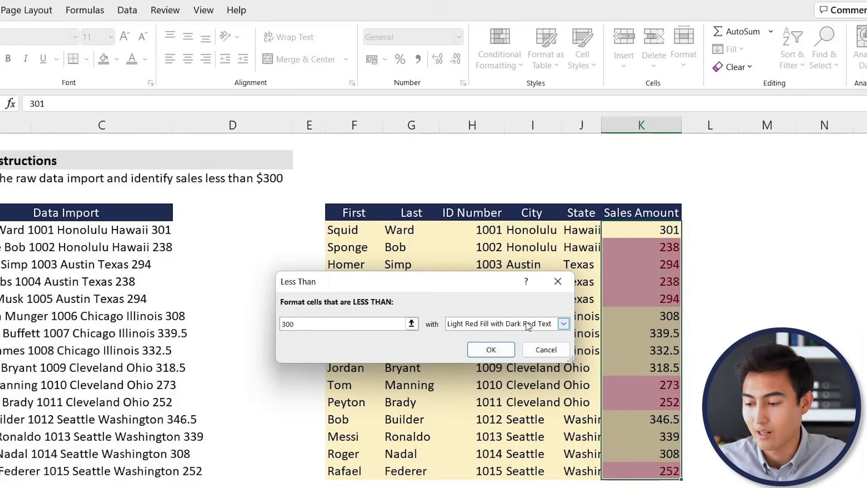
click(488, 351)
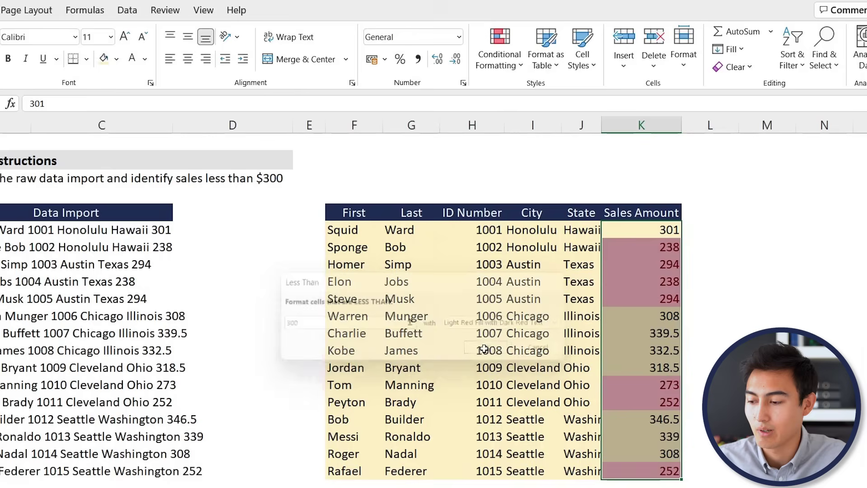
click(709, 332)
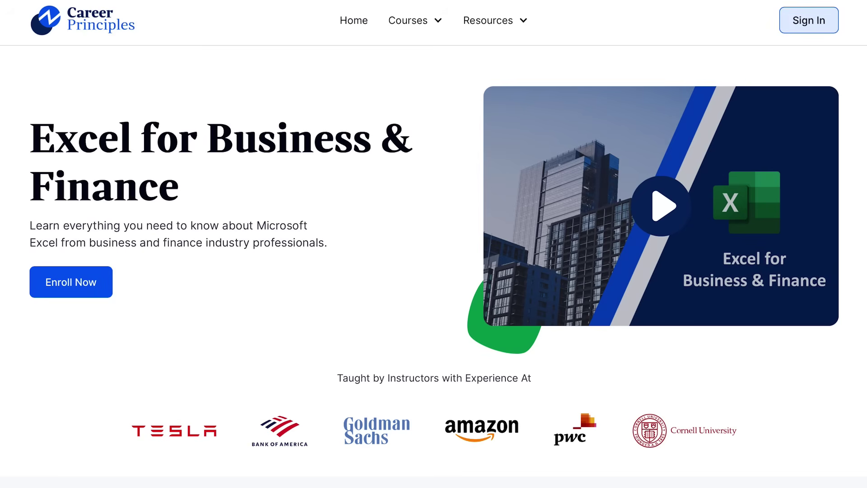
Scroll down the Career Principles course page to the 'What you'll learn' section
scroll(434, 244, down, 10)
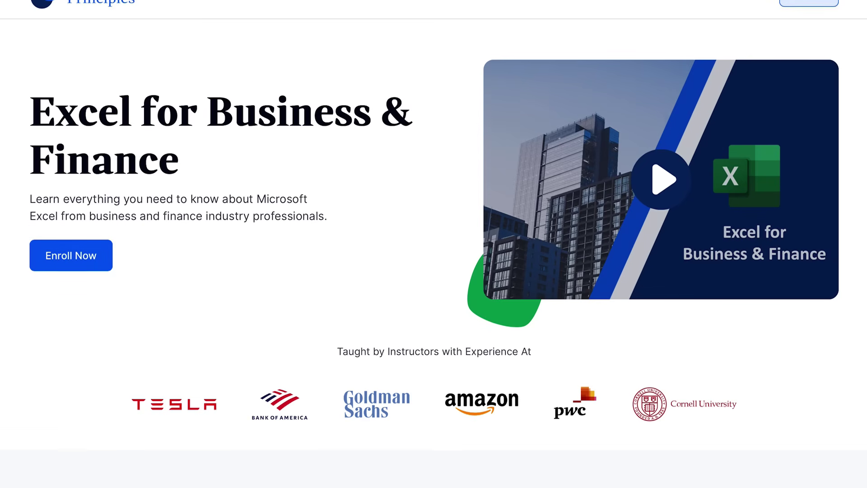
scroll(434, 244, down, 1)
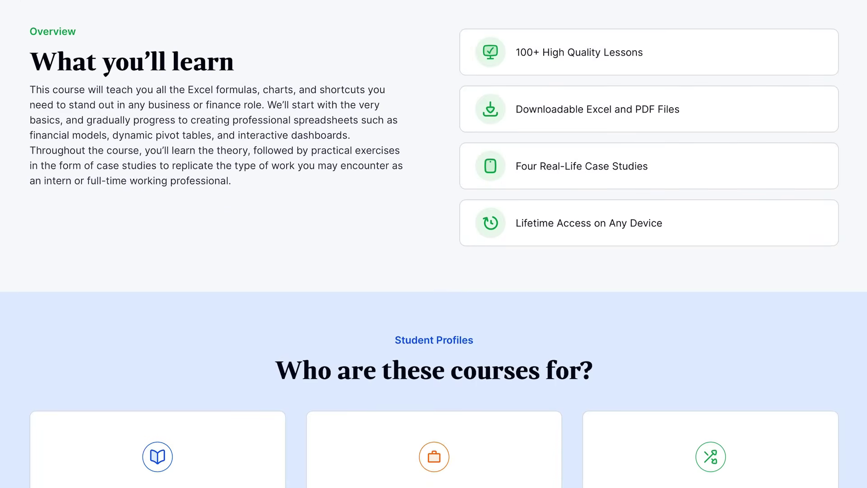
scroll(434, 244, down, 9)
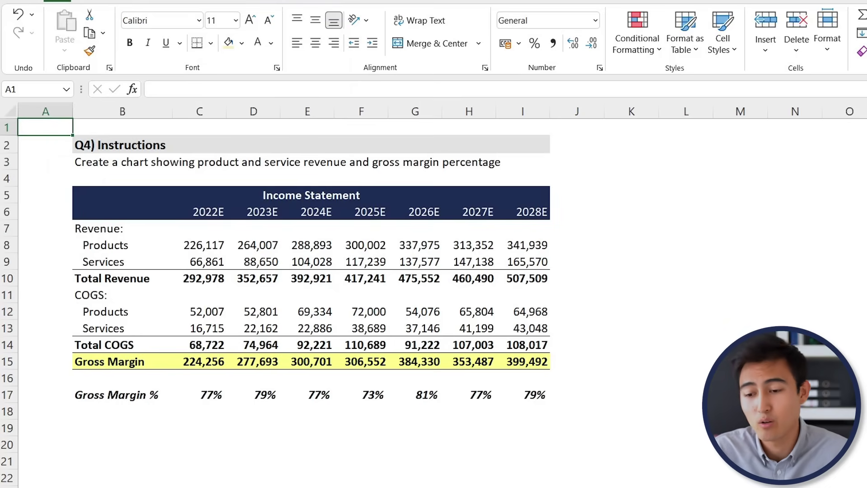
Move to the Q4 income statement and try whole-row selection of Products, Services and Gross Margin %
key(Down)
key(Right)
key(Down)
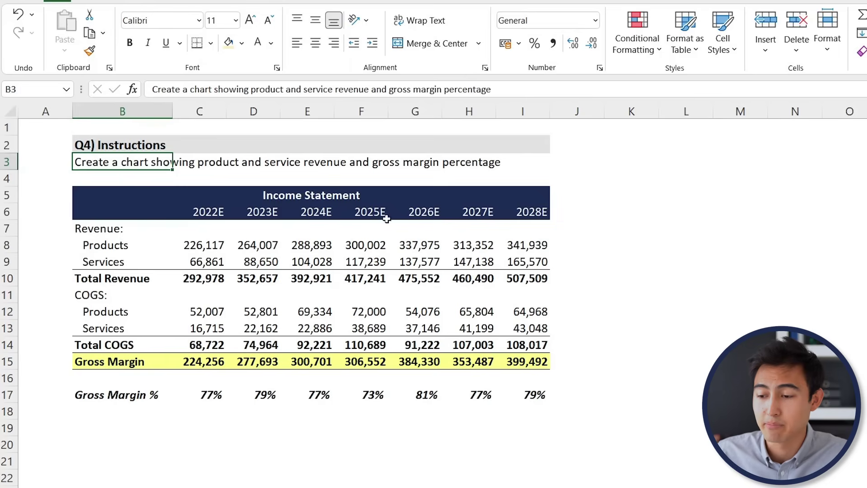
key(Down)
key(Down)
key(Down)
key(Down)
key(Down)
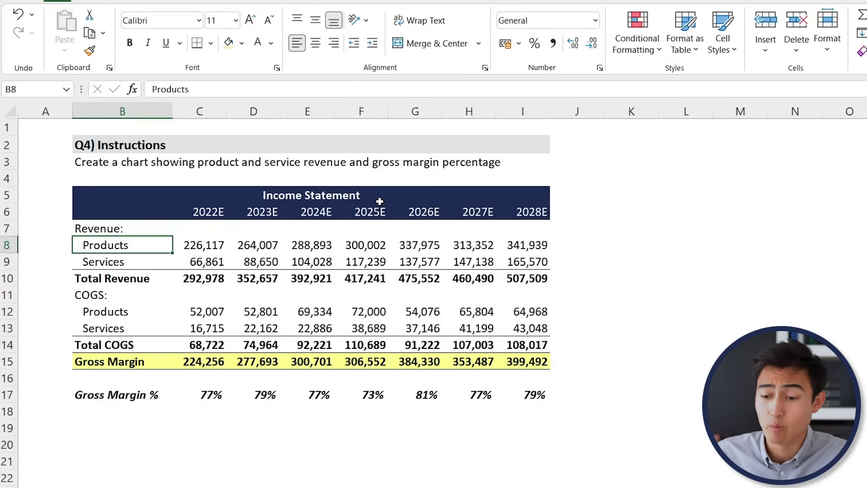
key(shift+space)
key(Down)
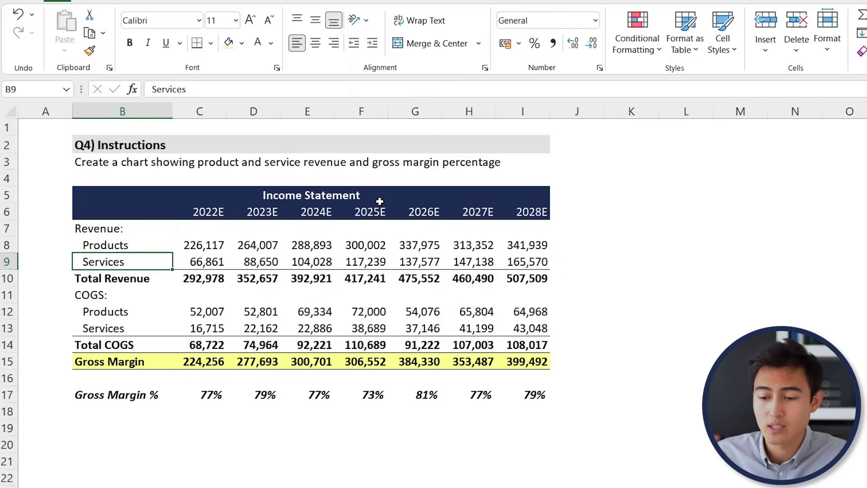
key(shift+space)
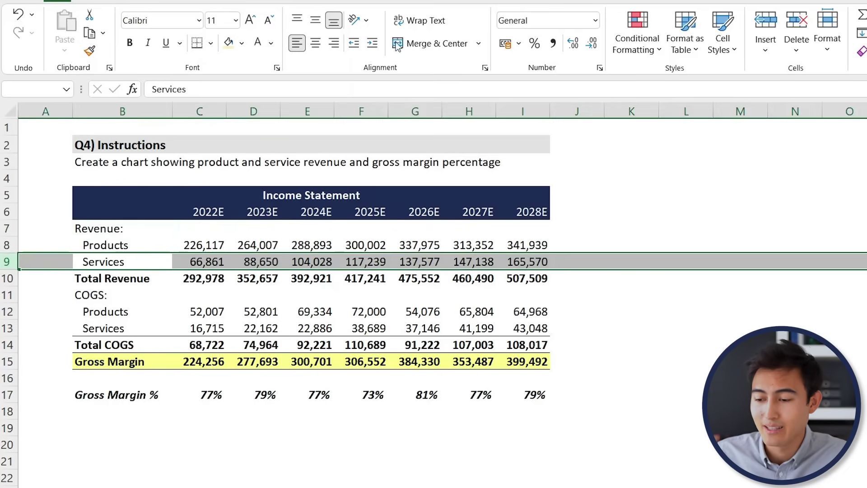
key(Down)
key(Down)
key(Down)
key(Down)
key(Down)
key(Down)
key(Down)
key(Down)
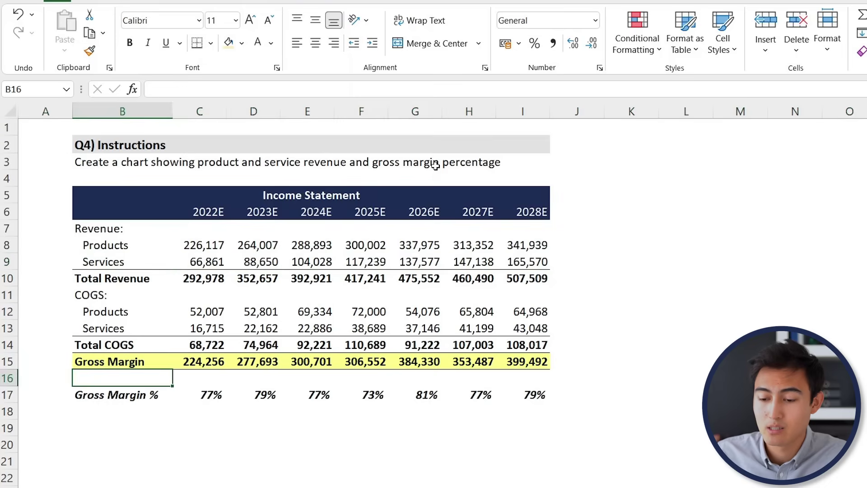
key(shift+space)
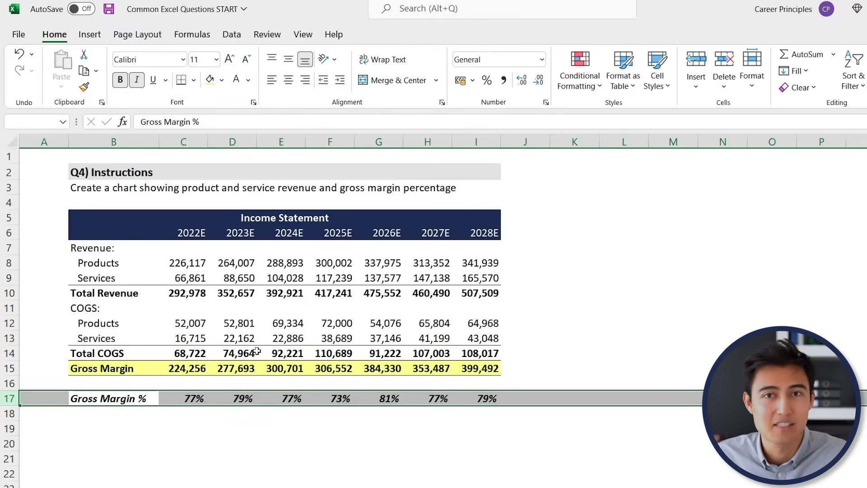
Select B8:I9 for Products and Services through 2028E, then add the Gross Margin % row B17:J17
key(Up)
key(Up)
key(Up)
key(Up)
key(Up)
key(Up)
key(Up)
key(Up)
key(Up)
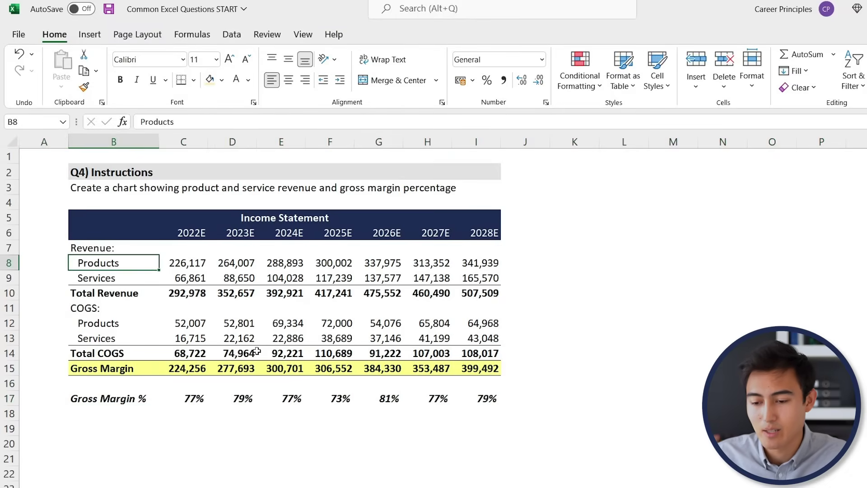
key(shift+Down)
key(shift+Right)
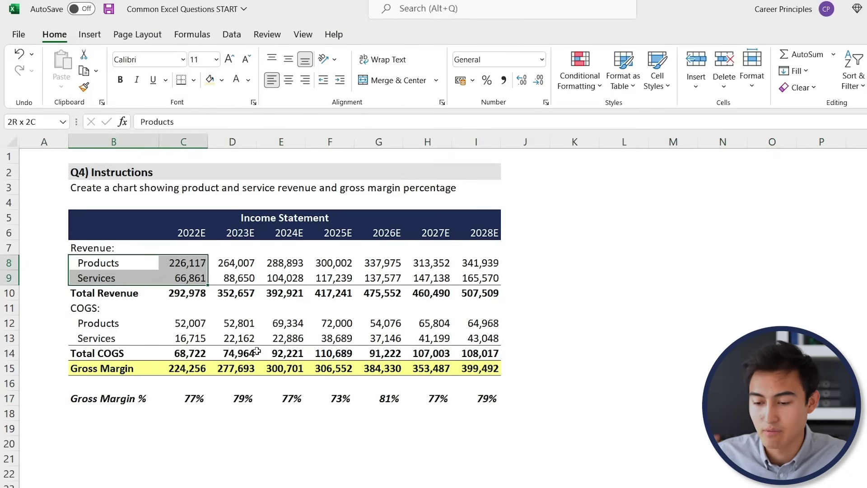
key(shift+Right)
key(shift+Right)
key(ctrl+shift+Right)
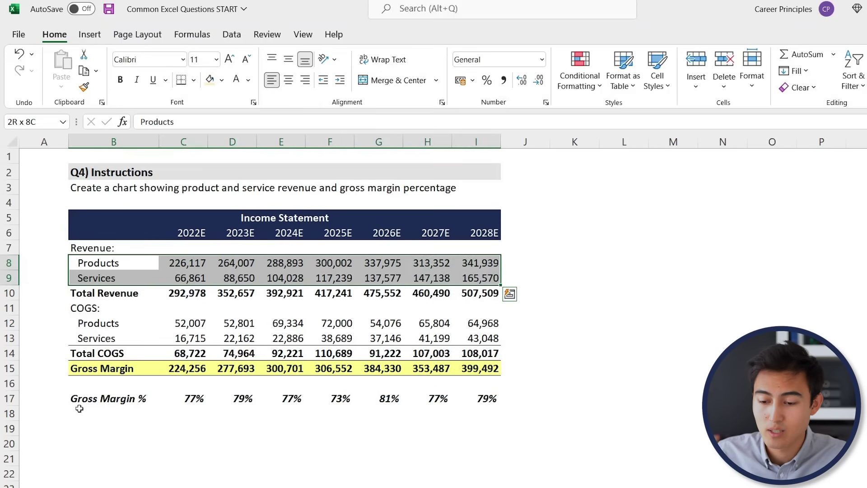
mouse_move(86, 401)
mouse_down()
mouse_move(217, 399)
mouse_move(271, 416)
mouse_move(426, 397)
mouse_move(504, 399)
mouse_move(487, 402)
mouse_up()
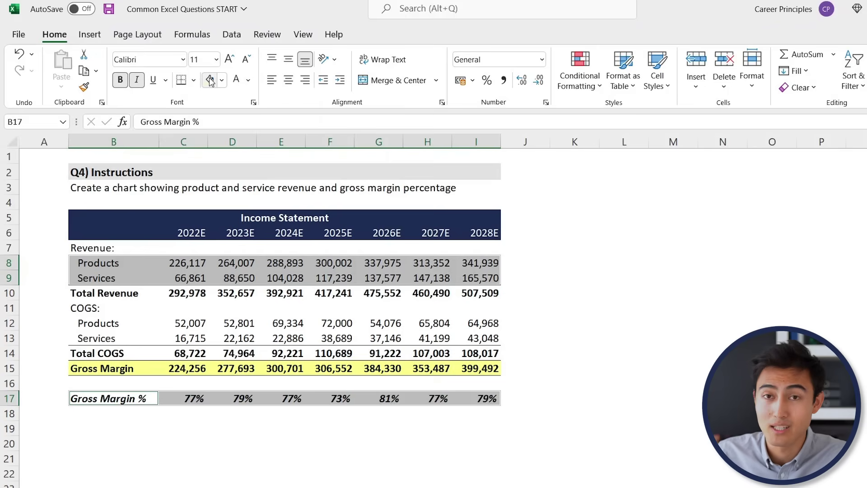
Insert a Clustered Column - Line combo chart and move it to the right of the table
click(88, 35)
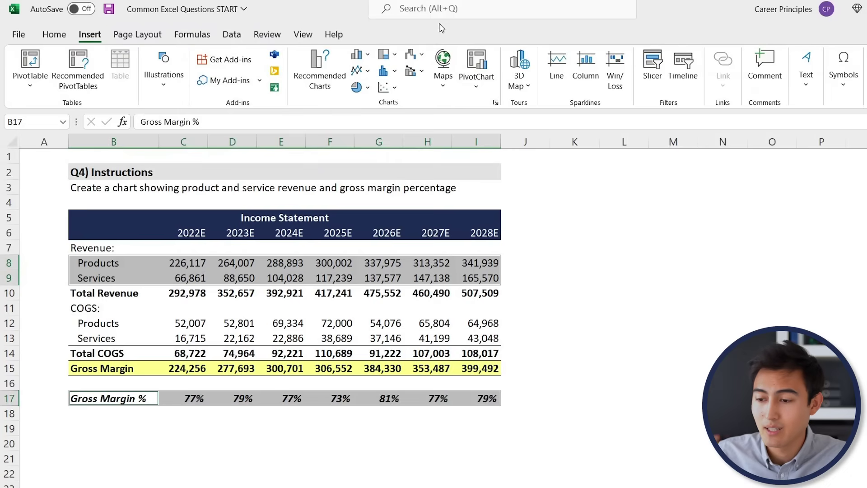
click(421, 75)
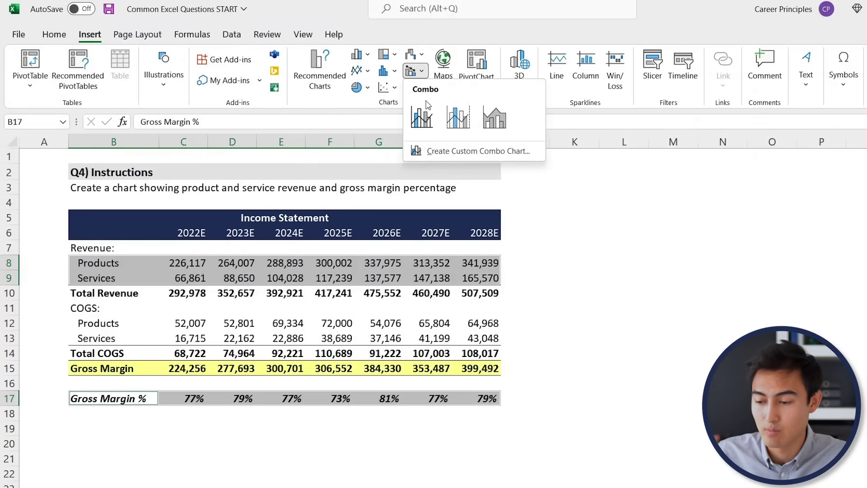
click(421, 118)
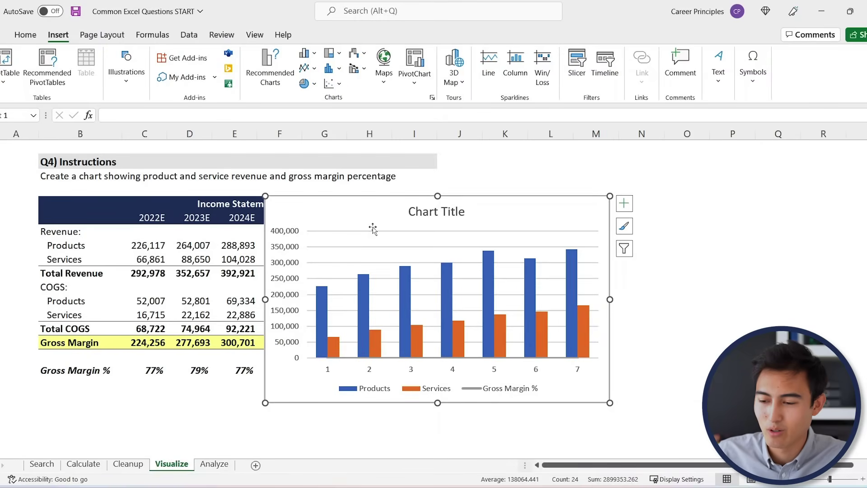
drag(347, 199, 444, 176)
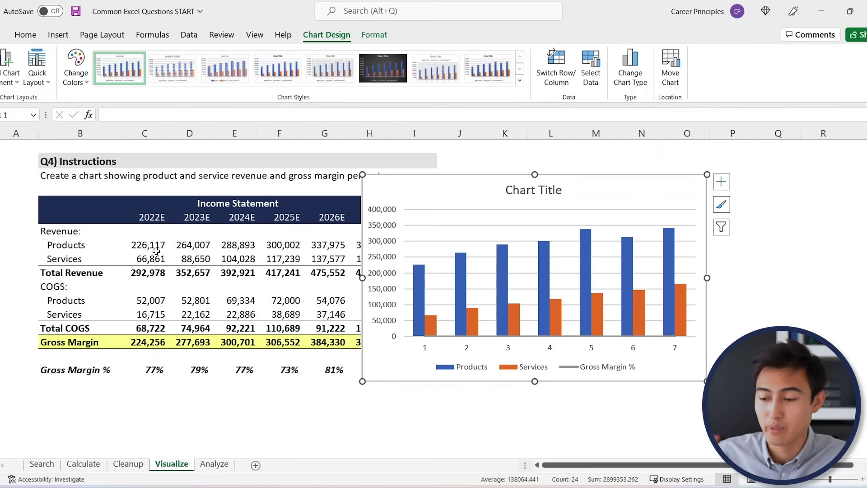
Plot the Gross Margin % series on a secondary axis, then move the chart down over the table
click(592, 371)
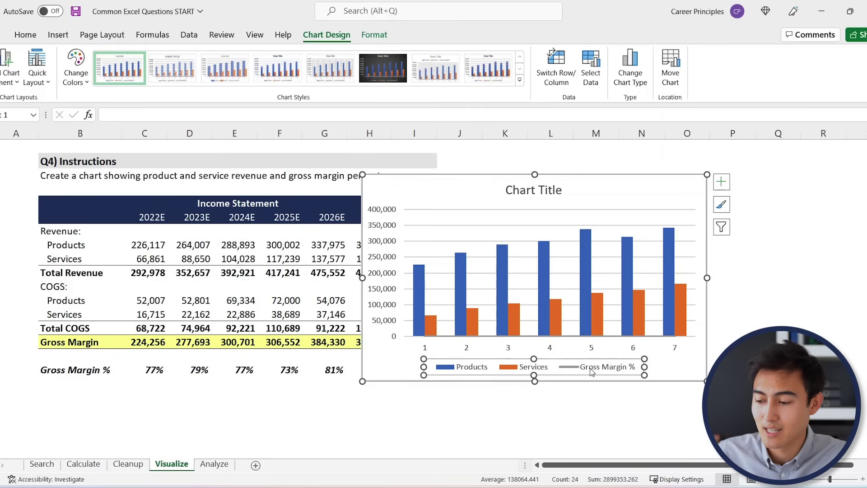
click(592, 372)
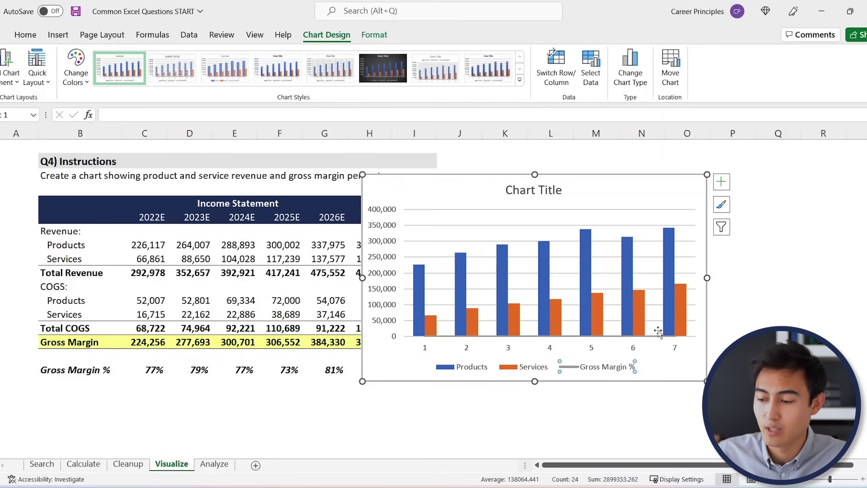
right_click(589, 371)
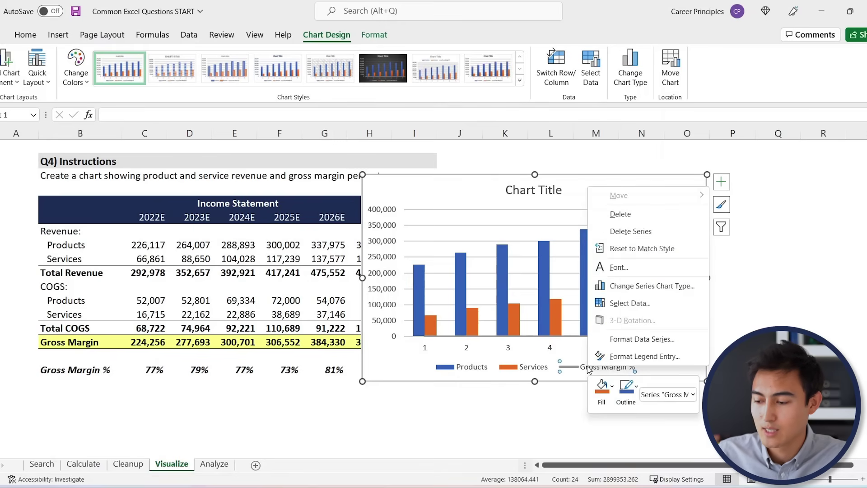
click(642, 340)
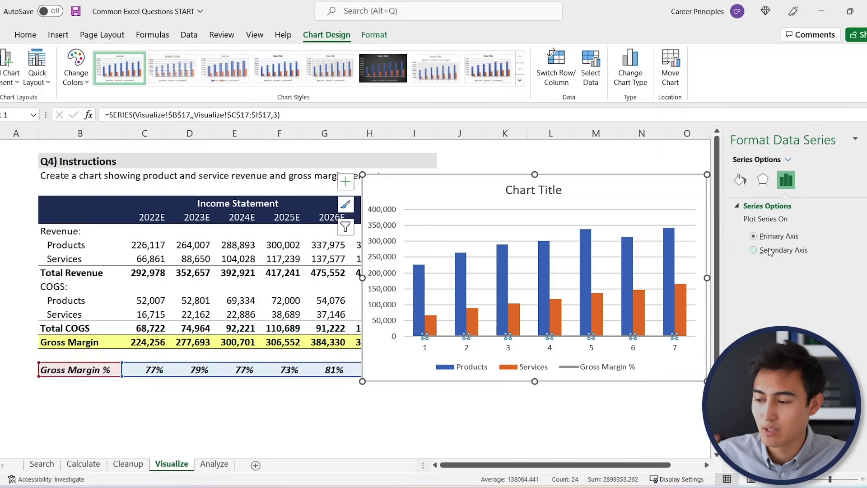
click(753, 249)
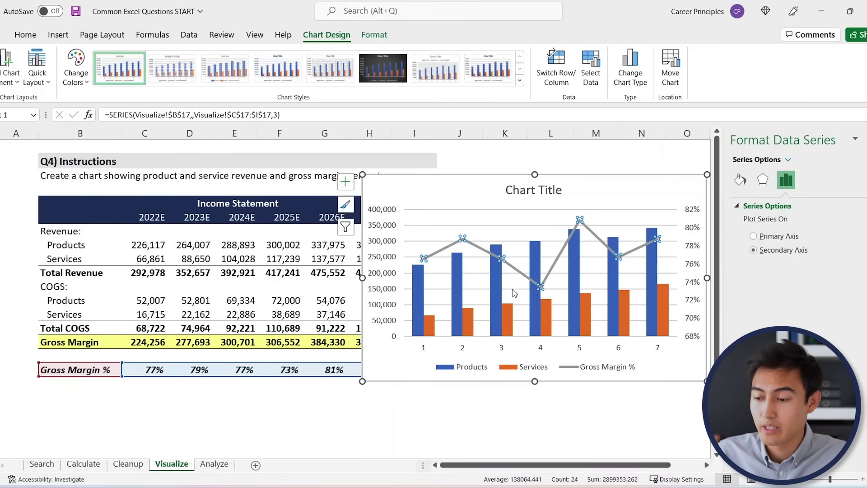
drag(468, 190, 264, 263)
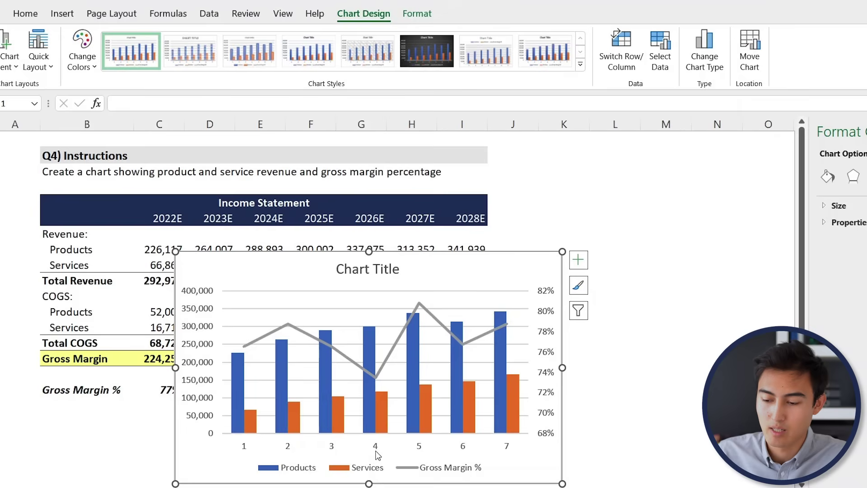
Use the year headers C6:I6 (2022E–2028E) as the chart's horizontal axis labels
click(378, 448)
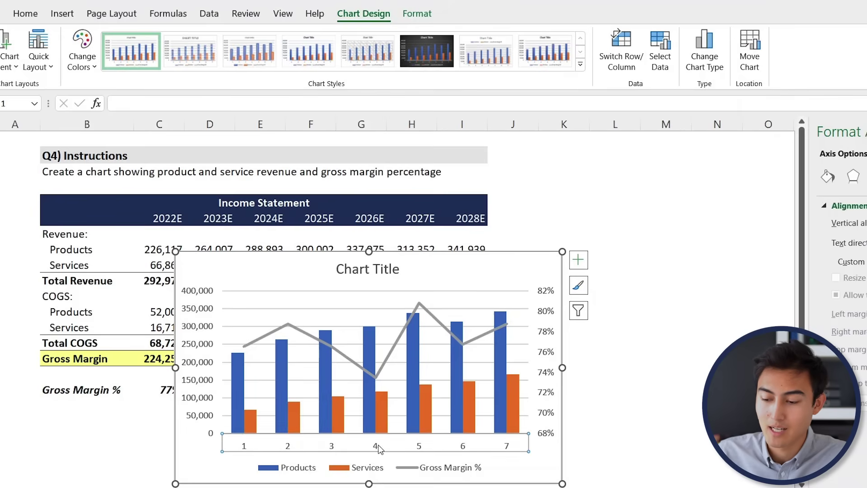
right_click(380, 448)
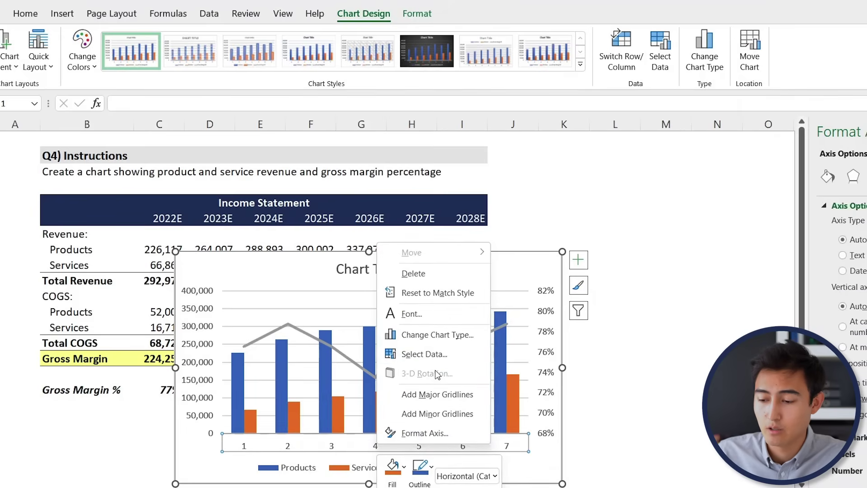
click(427, 355)
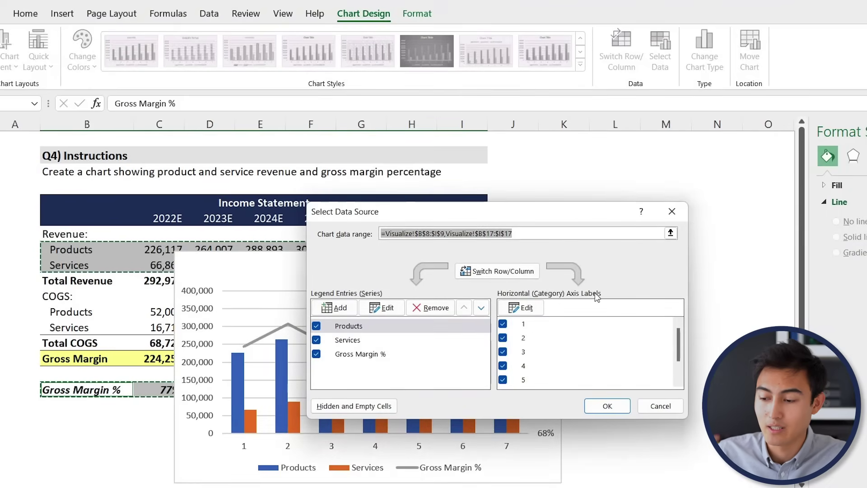
click(535, 311)
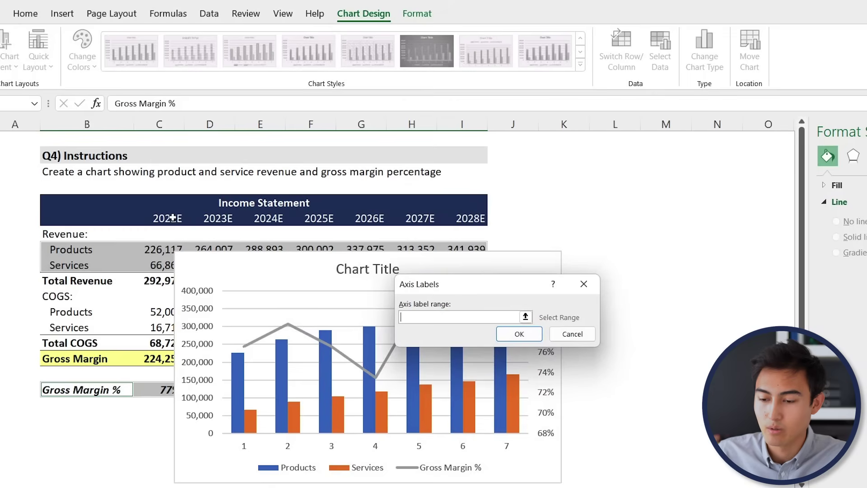
drag(172, 219, 455, 217)
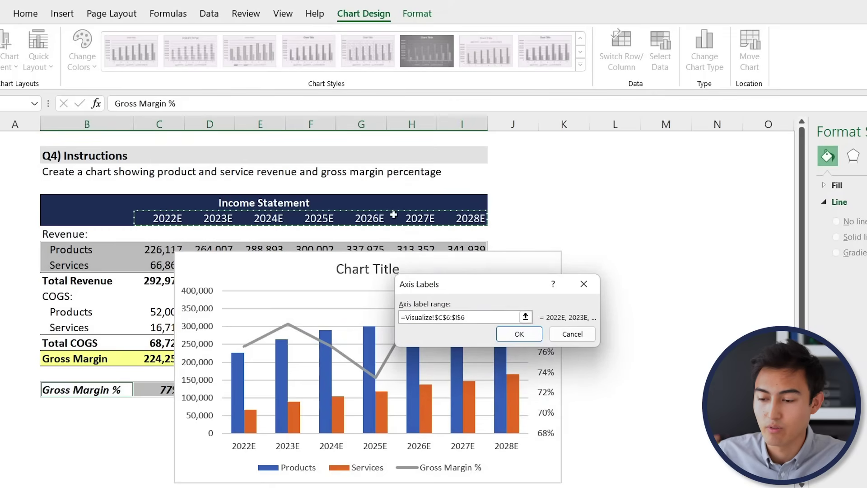
click(520, 339)
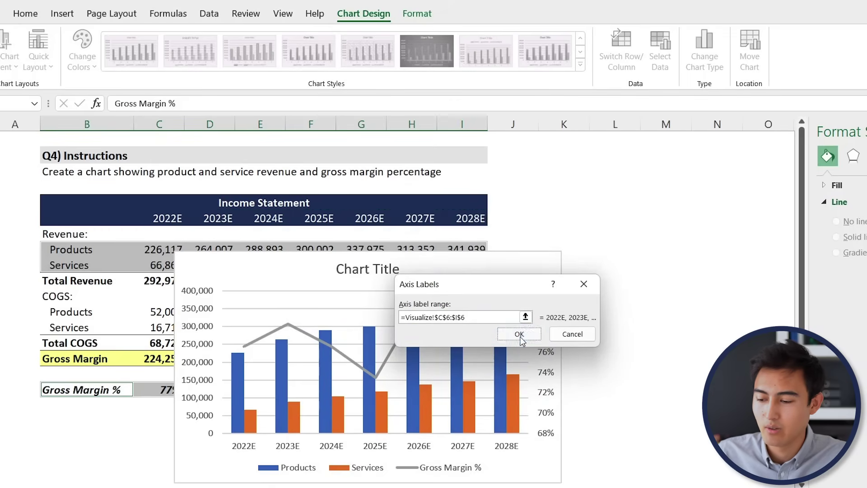
click(607, 406)
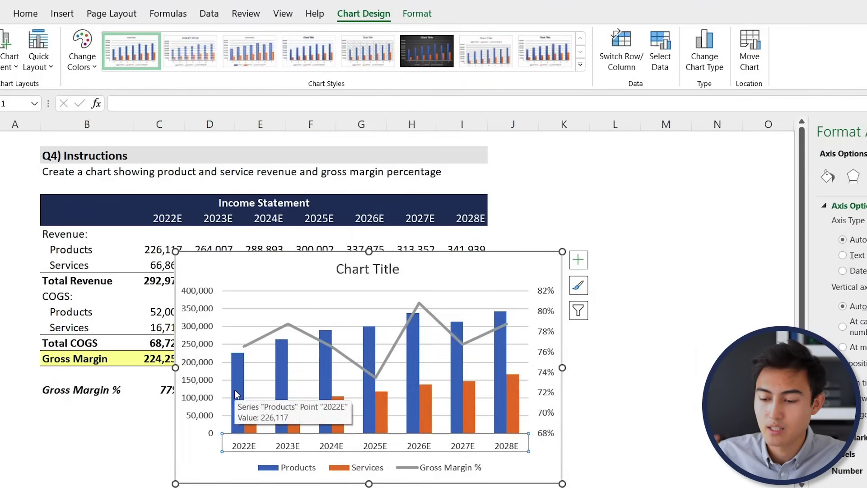
Delete the chart's major gridlines
click(258, 383)
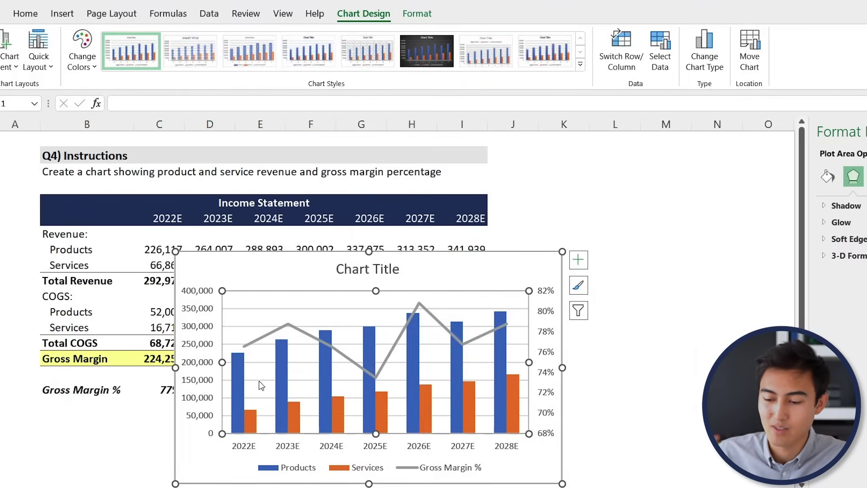
click(259, 380)
key(Delete)
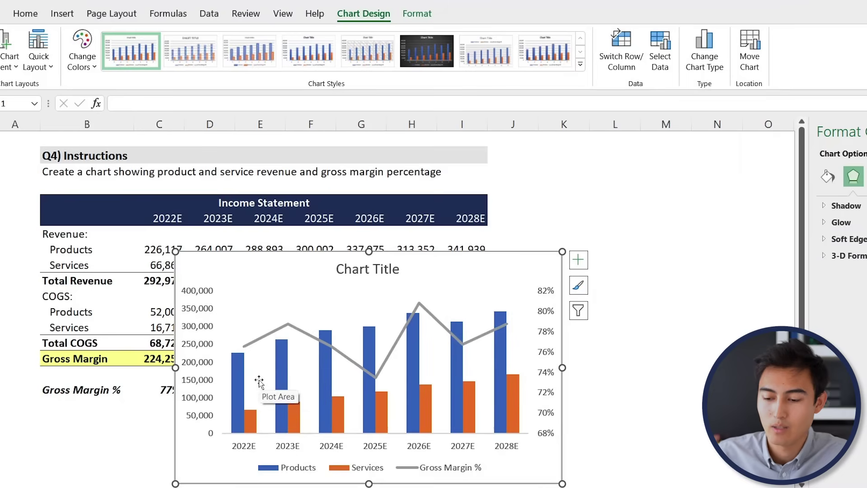
Recolour the Products bars and title the chart 'Revenue & Gross Margin'
click(238, 373)
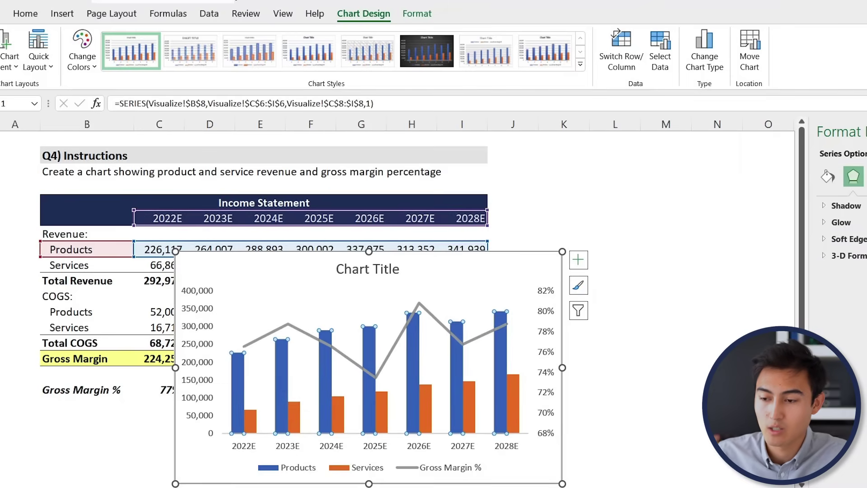
click(422, 12)
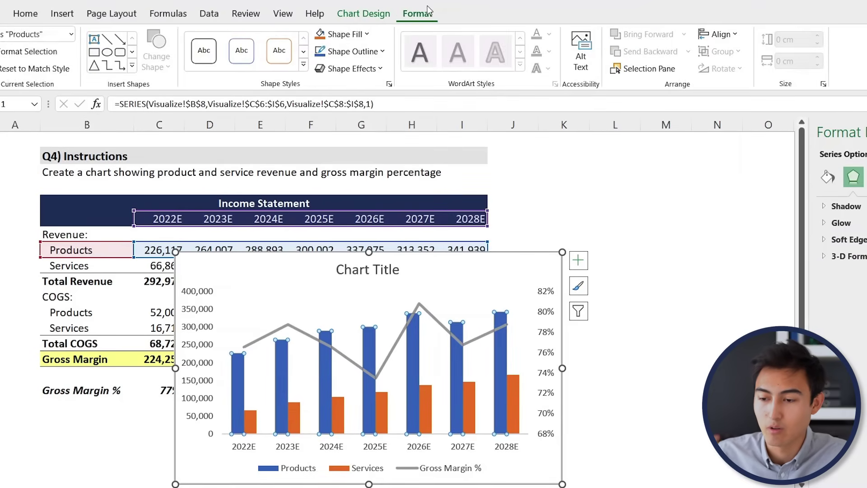
click(368, 35)
text(RE)
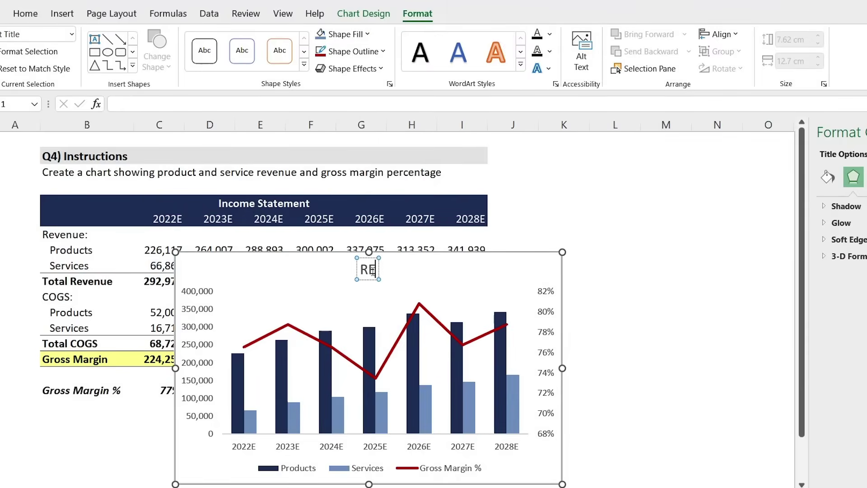
text(venue & Gross Margin)
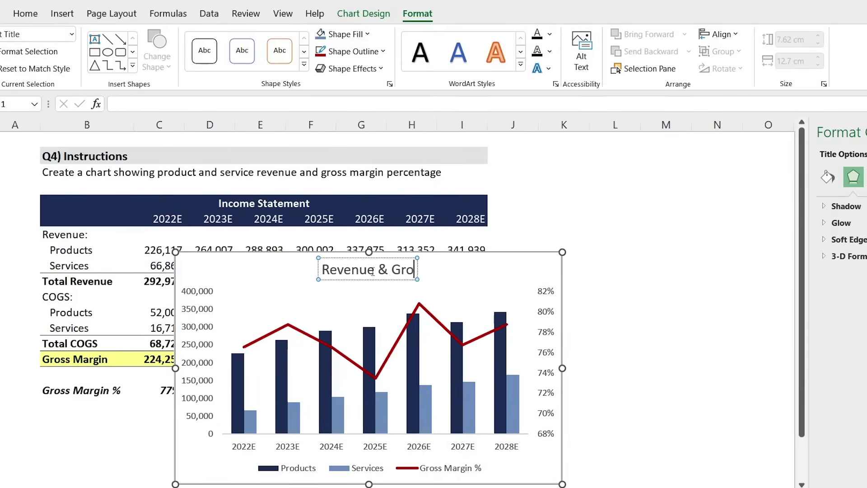
click(515, 256)
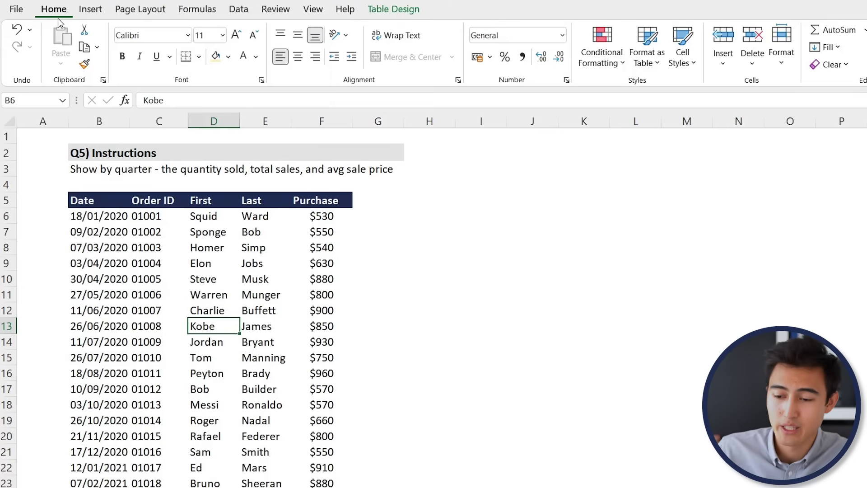
Read through the Q5 instructions and the dated sales table on the Analyze sheet
key(Up)
key(Up)
key(Up)
key(Up)
key(Up)
key(Up)
key(Up)
key(Up)
key(Up)
key(Up)
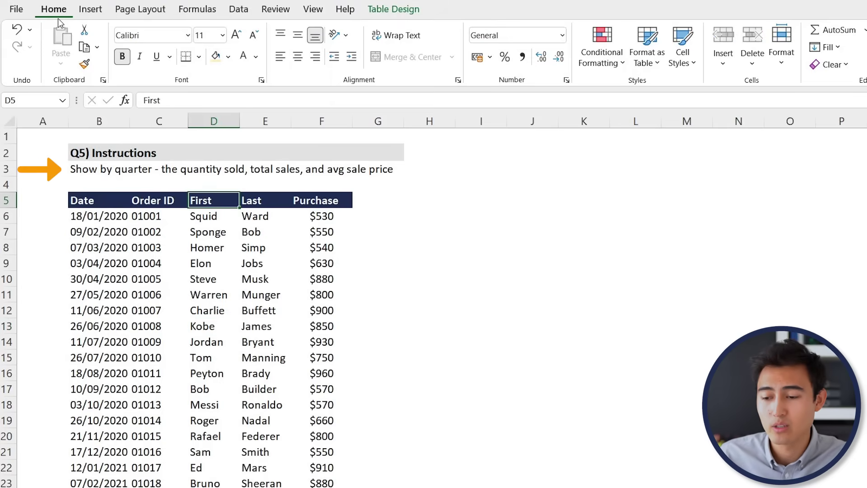
key(Right)
key(Right)
key(Right)
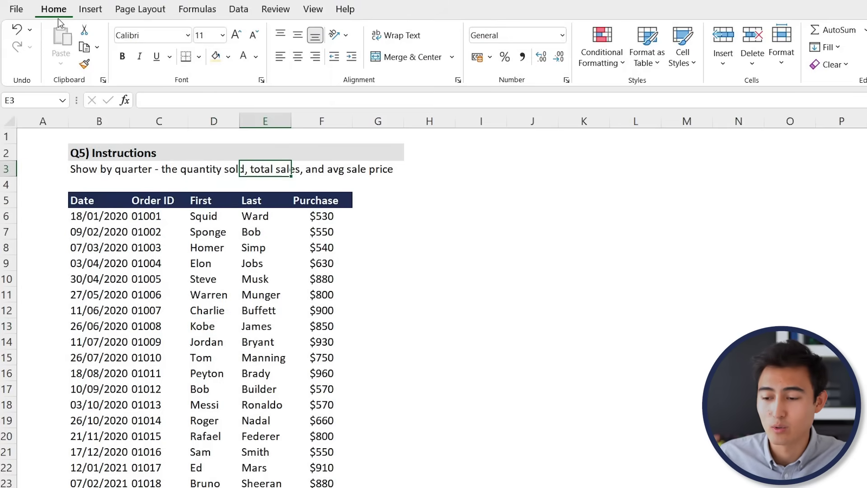
key(Left)
key(Left)
key(Left)
key(Left)
key(Left)
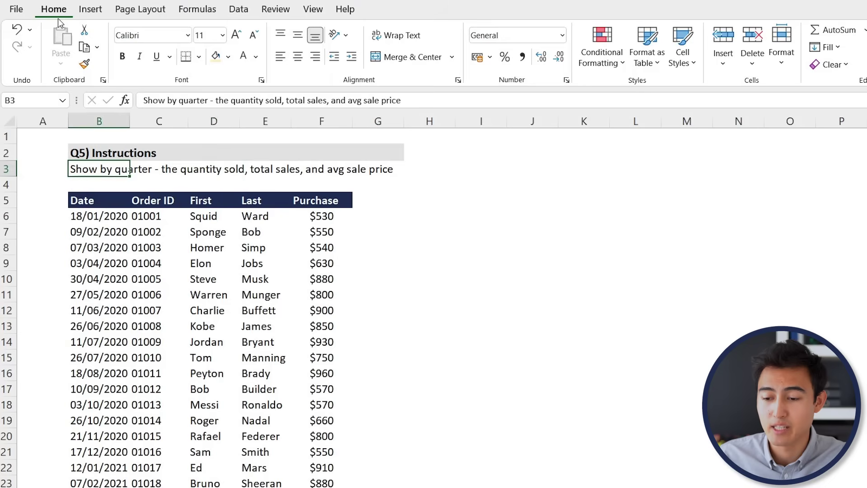
key(Down)
key(Down)
key(Down)
key(Down)
key(Down)
key(Down)
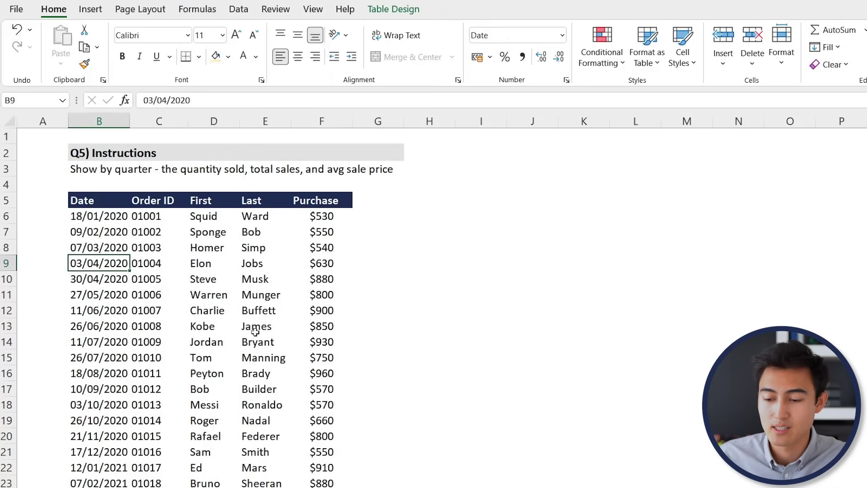
scroll(174, 305, down, 3)
scroll(174, 304, up, 3)
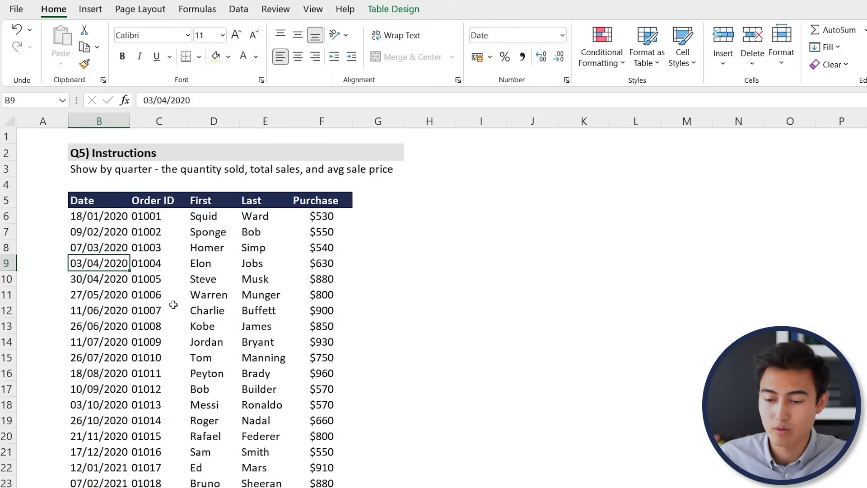
key(Up)
key(Up)
key(Up)
key(Up)
key(Up)
key(Up)
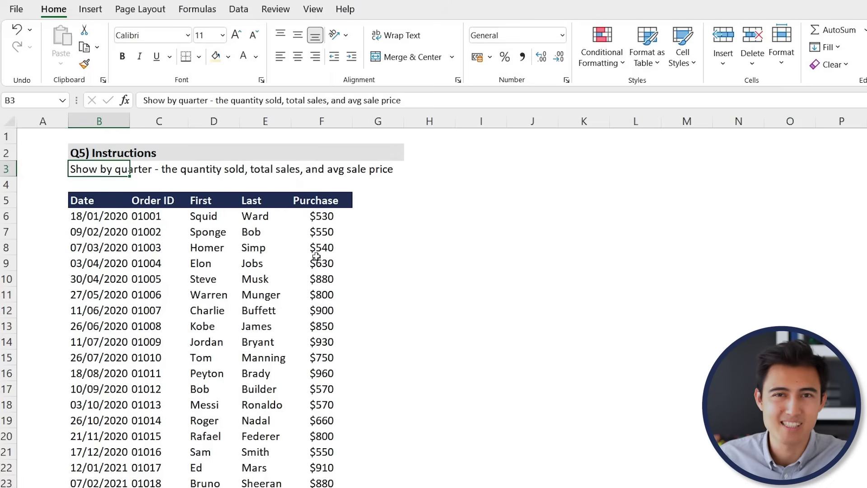
key(Down)
key(Down)
key(Down)
key(Down)
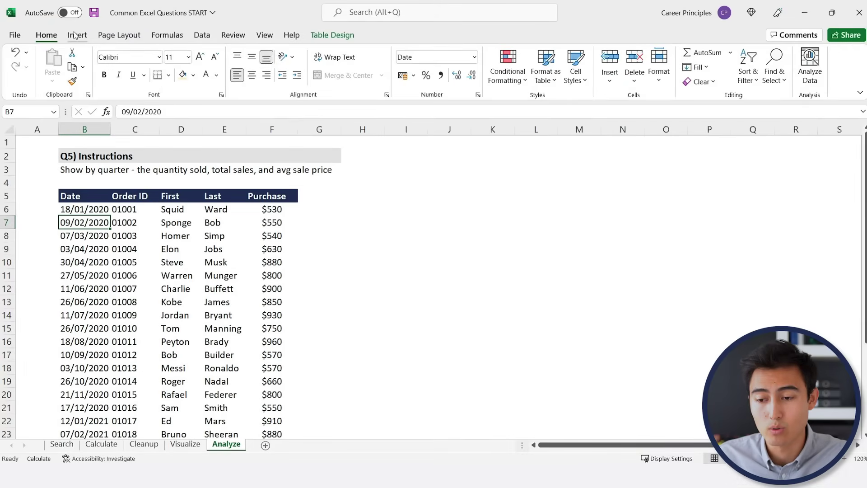
Start a PivotTable from Table1, located on the existing Analyze sheet at cell I5
click(75, 35)
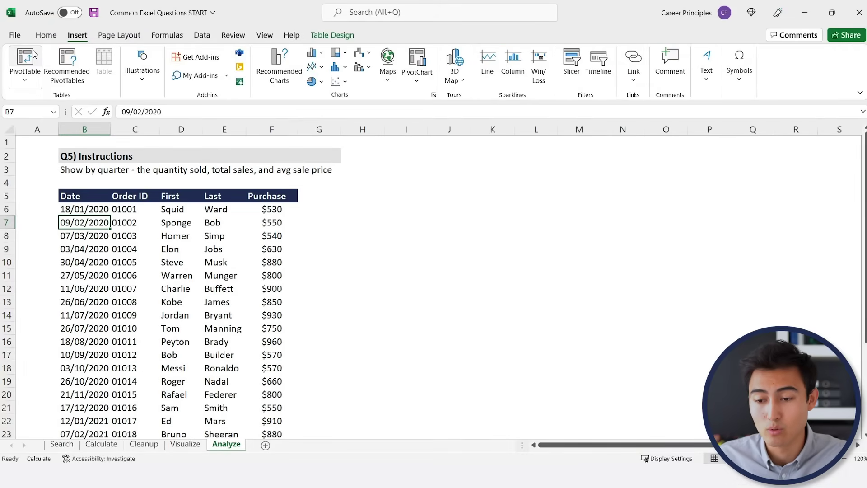
click(186, 272)
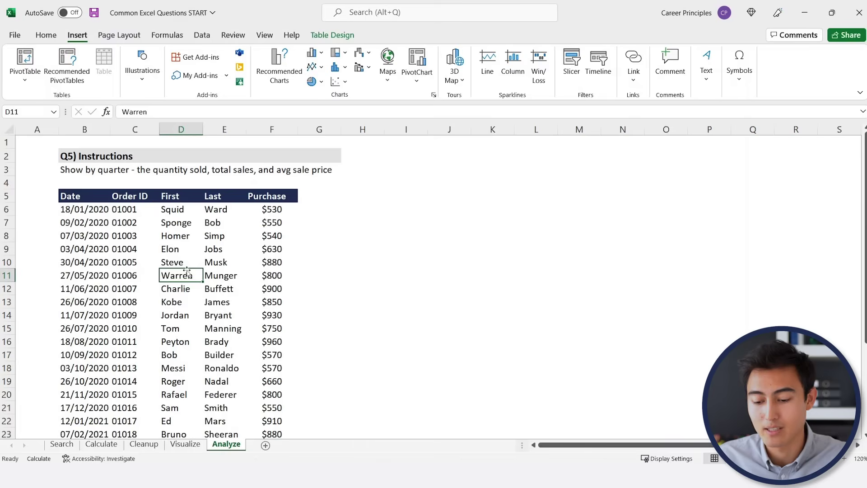
key(ctrl+a)
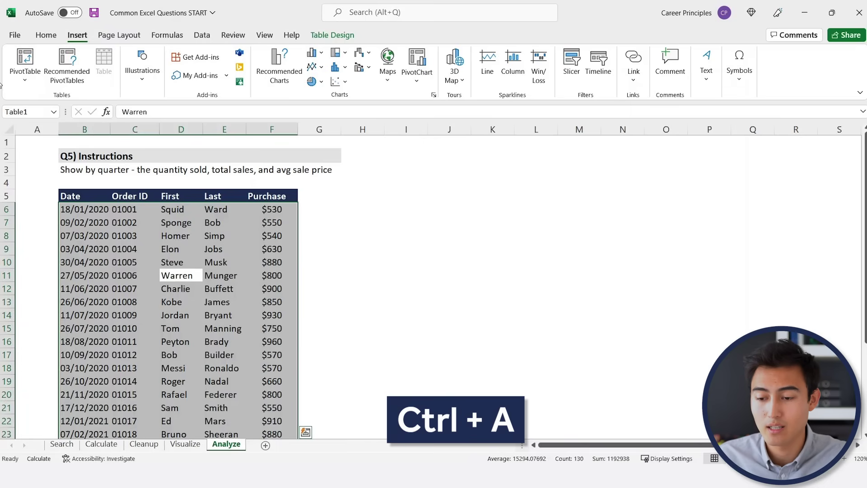
click(26, 60)
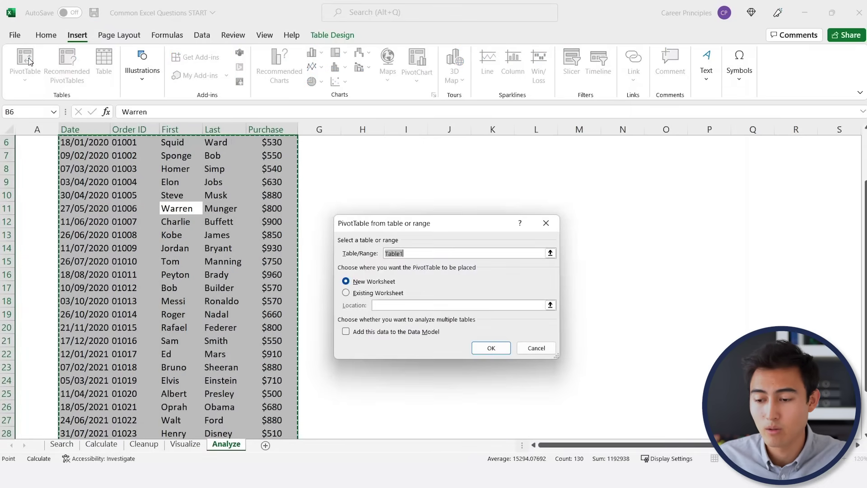
click(358, 292)
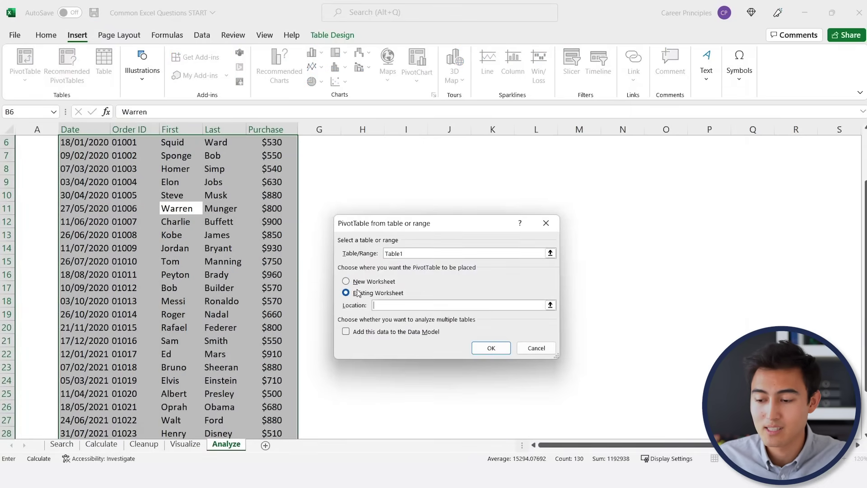
scroll(309, 277, up, 2)
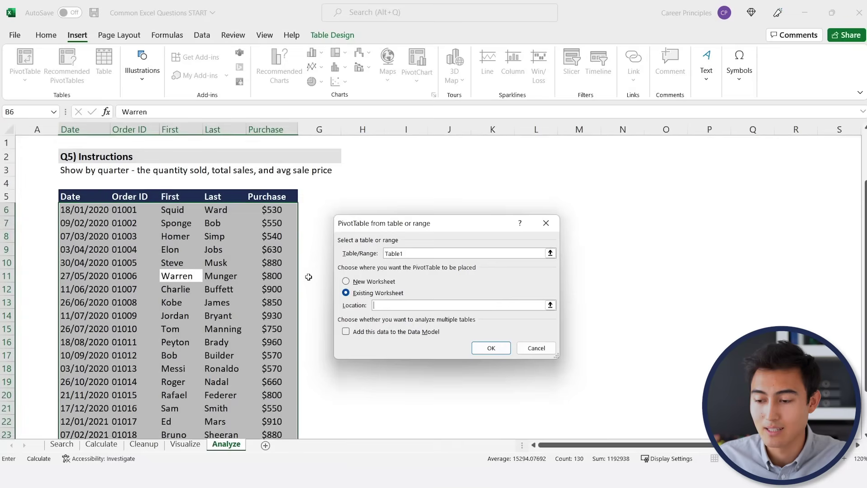
click(392, 195)
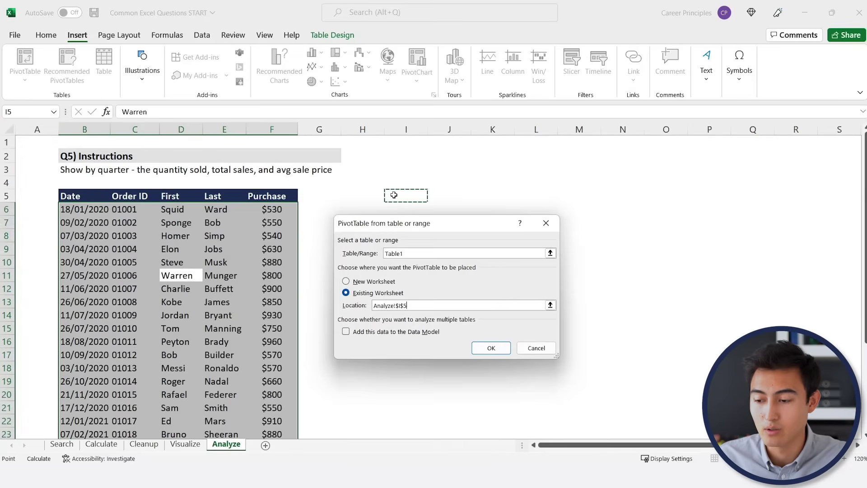
Create the PivotTable with Date rows grouped by year and quarter, expanding 2020 and 2021
click(491, 348)
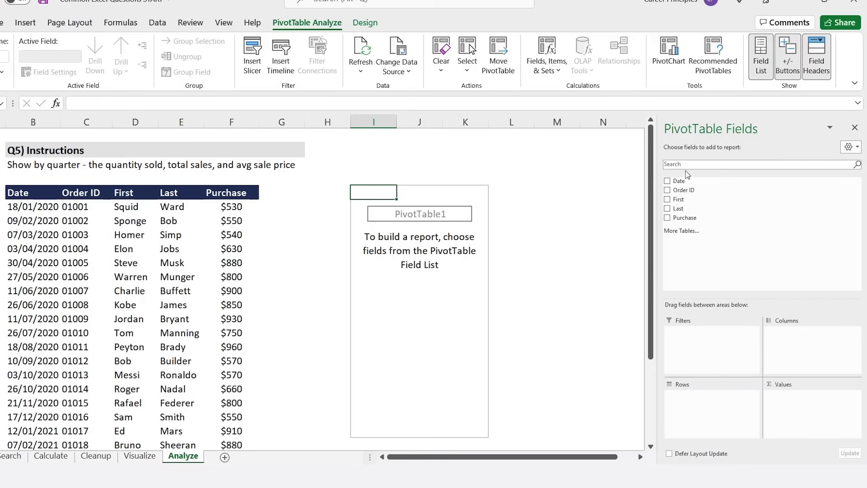
drag(684, 184, 704, 412)
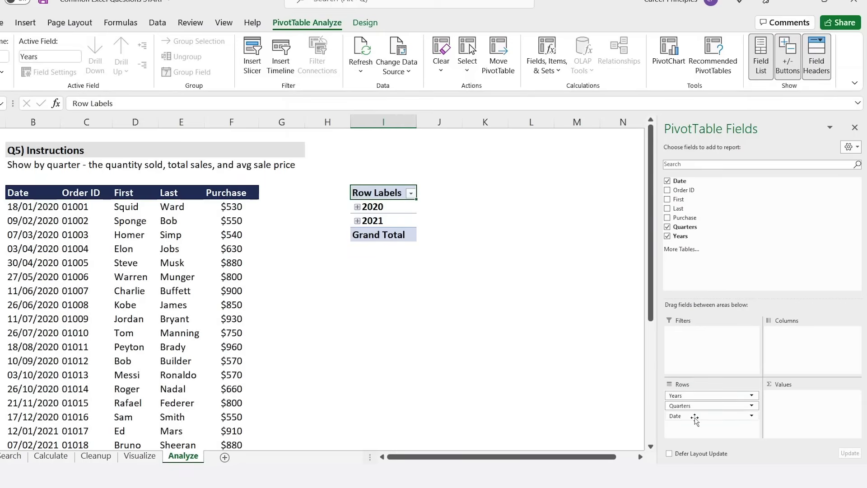
drag(695, 419, 510, 385)
click(357, 207)
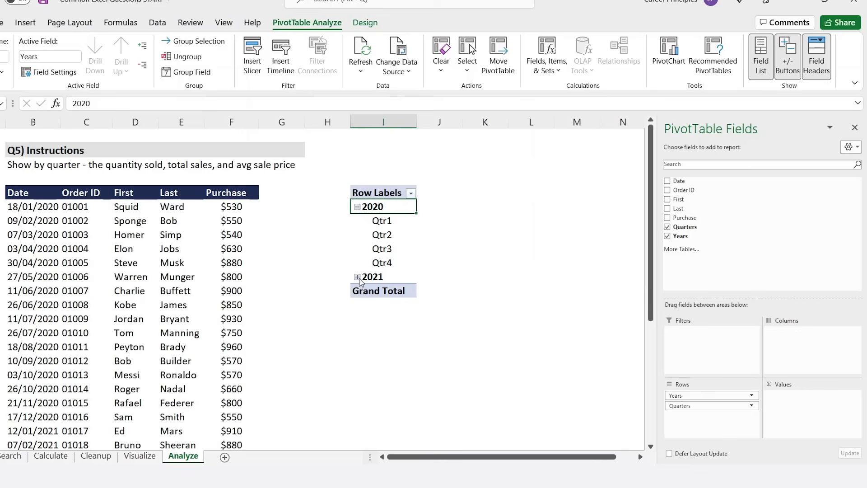
click(358, 278)
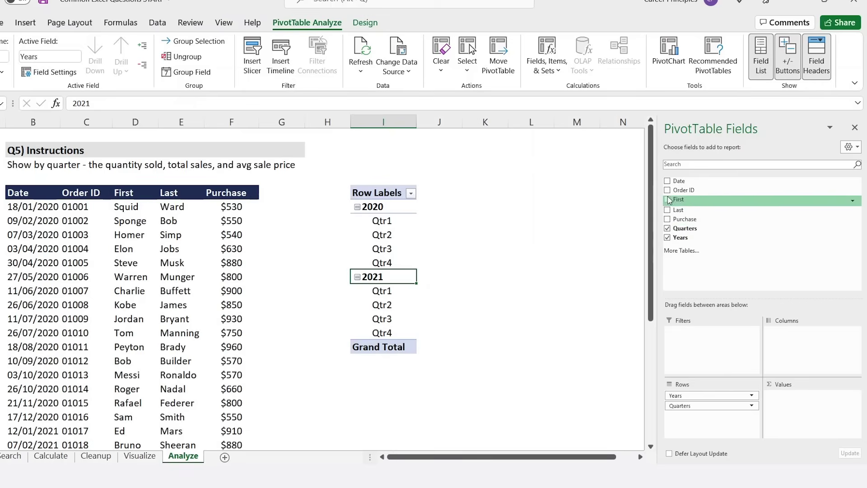
Add Purchase to the pivot values summarised as a Count
drag(676, 218, 778, 399)
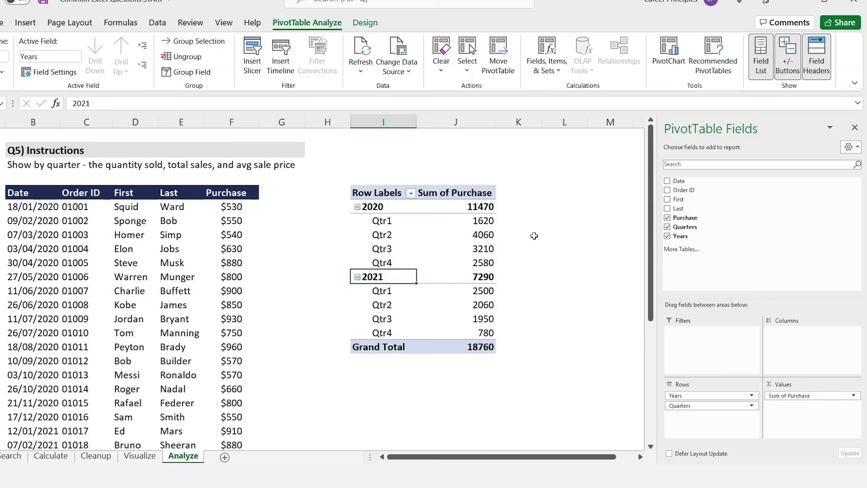
click(853, 397)
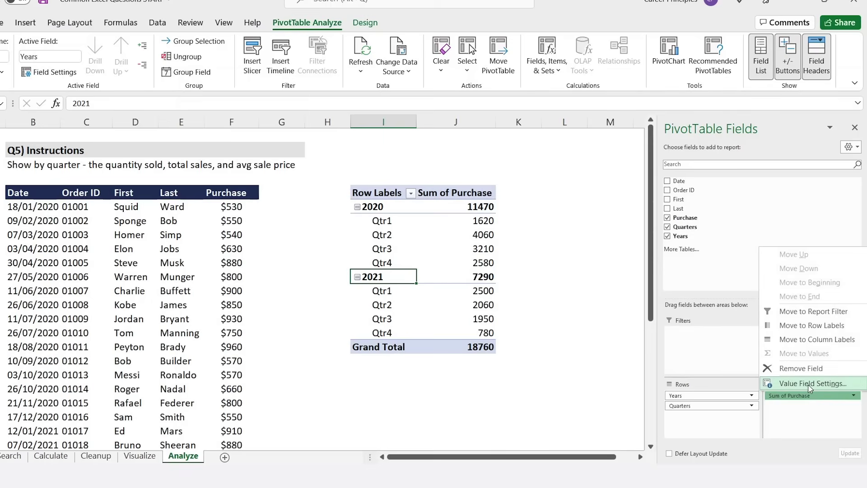
click(810, 384)
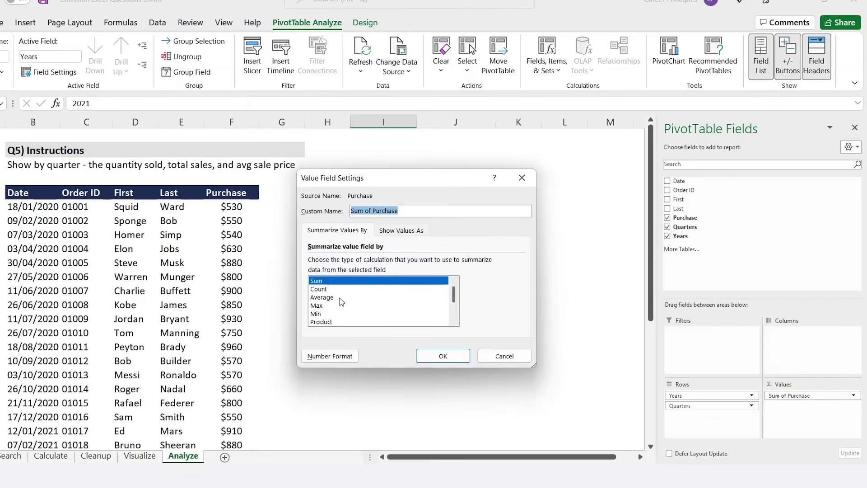
double_click(318, 289)
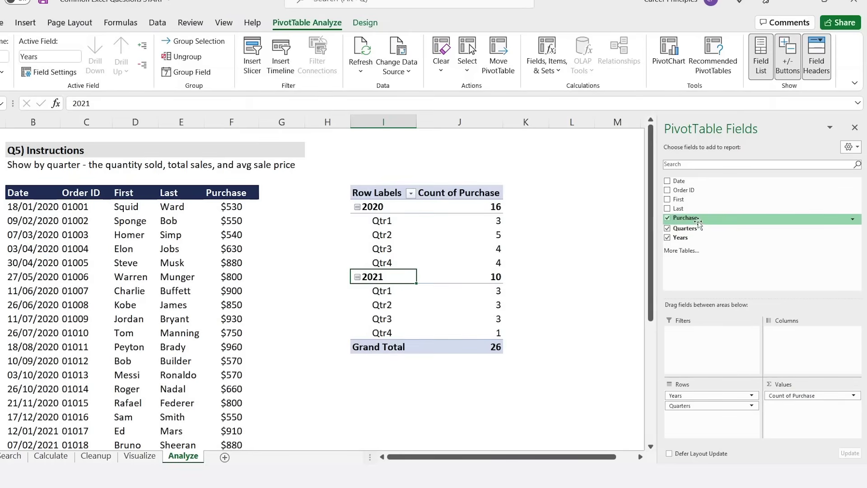
Add Purchase twice more, as a Sum and as an Average
drag(698, 219, 833, 399)
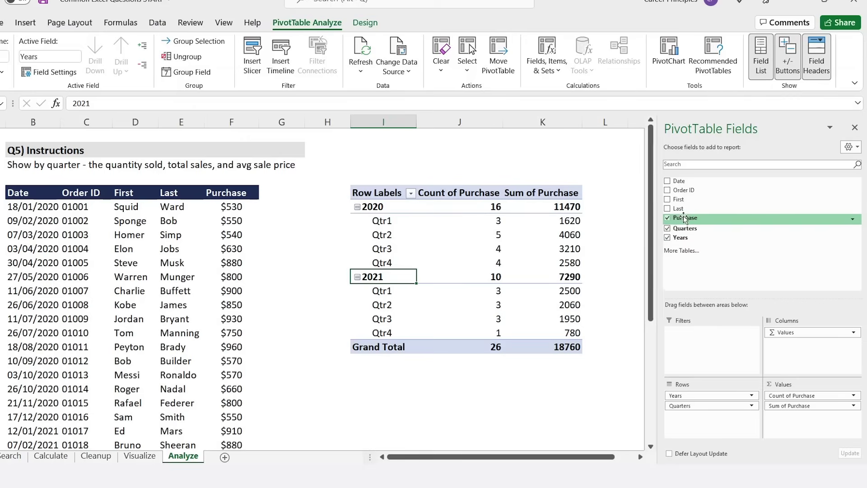
drag(684, 218, 795, 427)
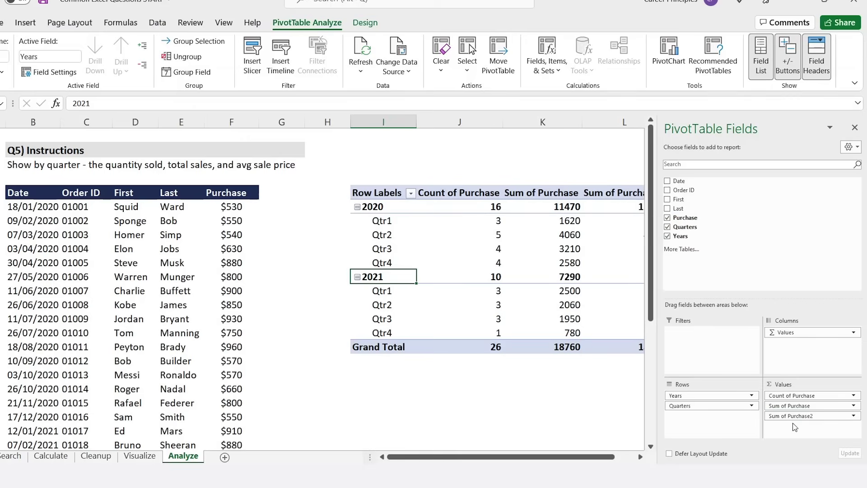
click(853, 416)
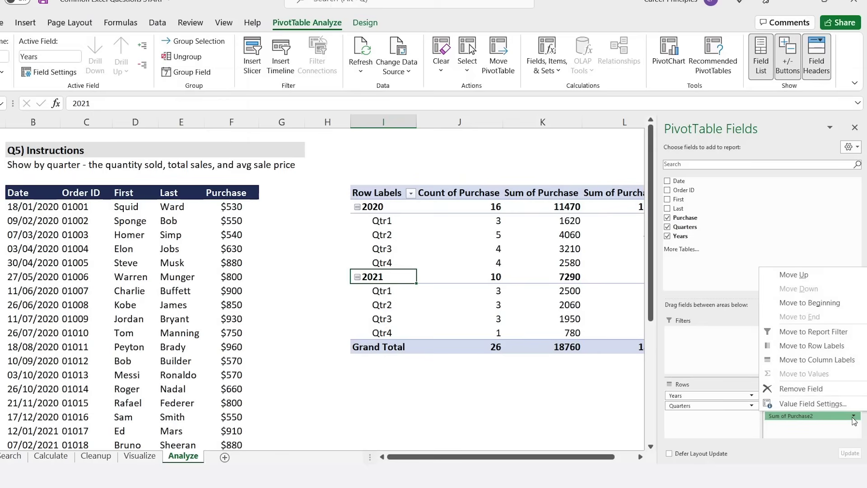
click(811, 404)
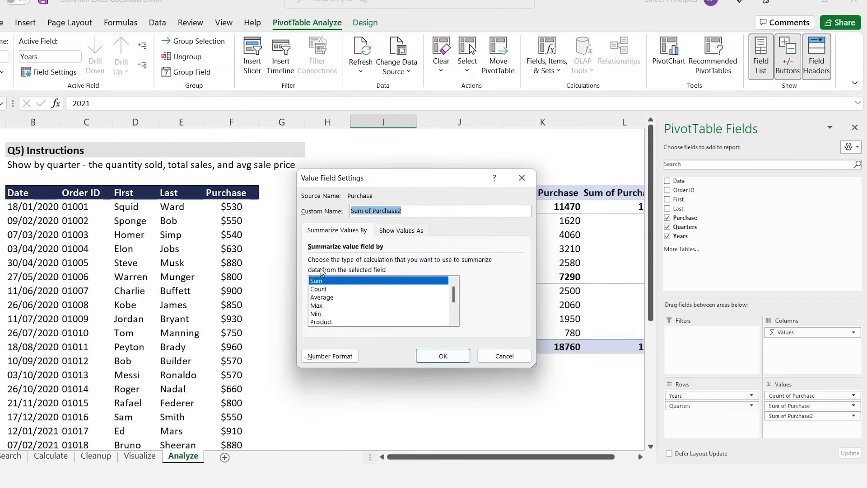
click(330, 298)
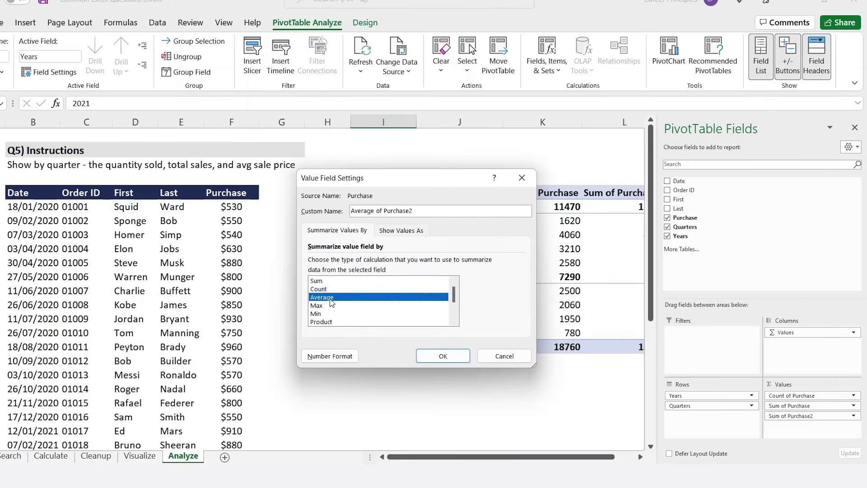
click(443, 357)
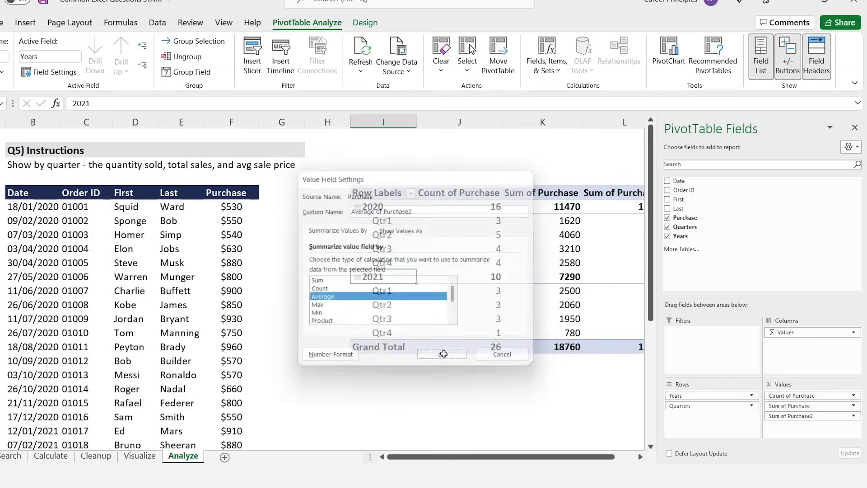
Rename Count of Purchase to 'Quantity Sold'
scroll(444, 354, right, 3)
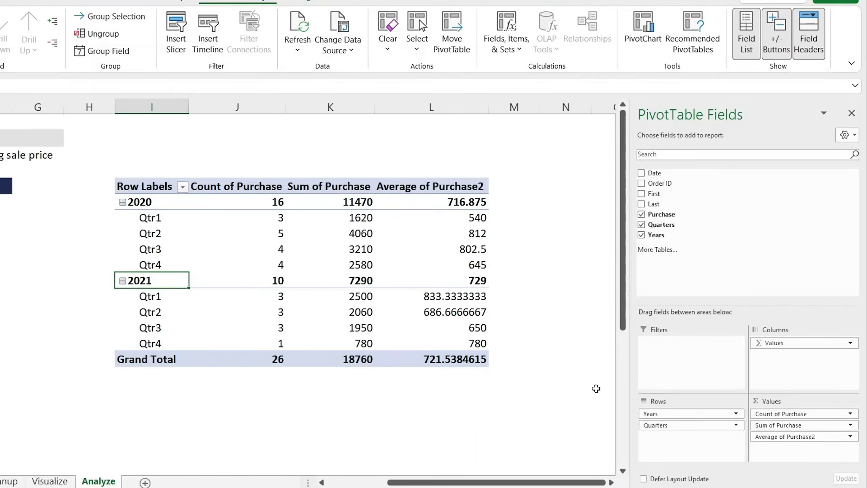
click(849, 415)
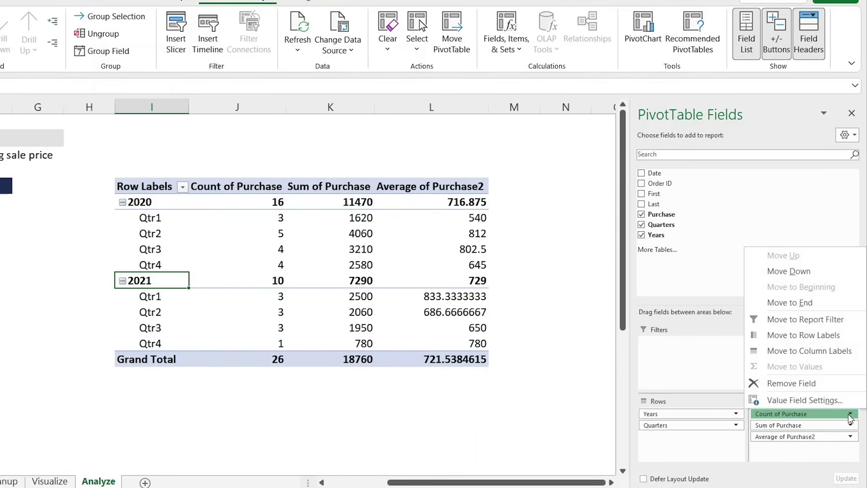
click(817, 400)
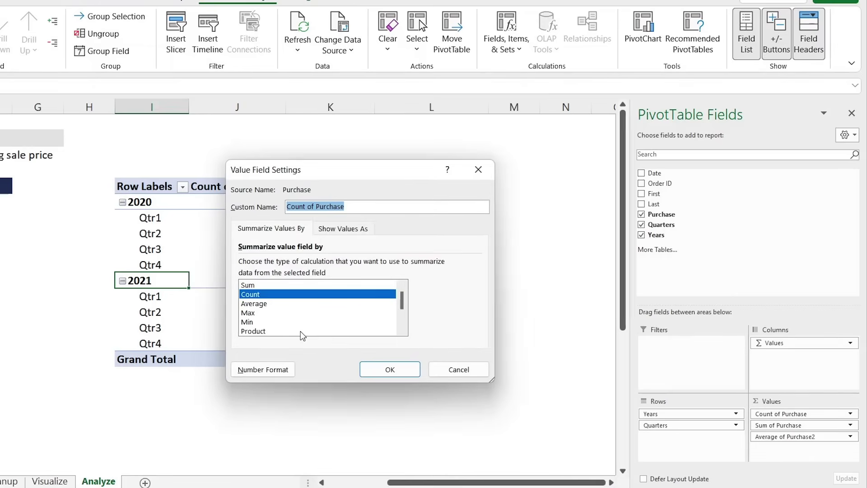
text(Quanti)
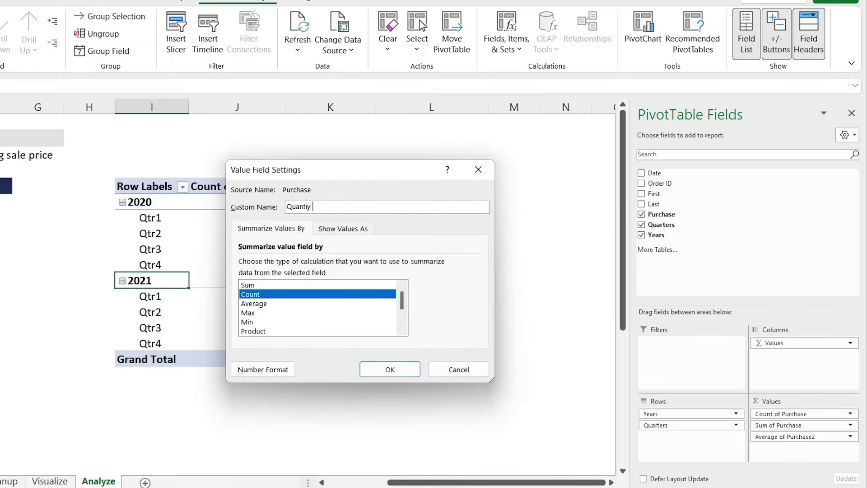
text(ty Sold)
key(Return)
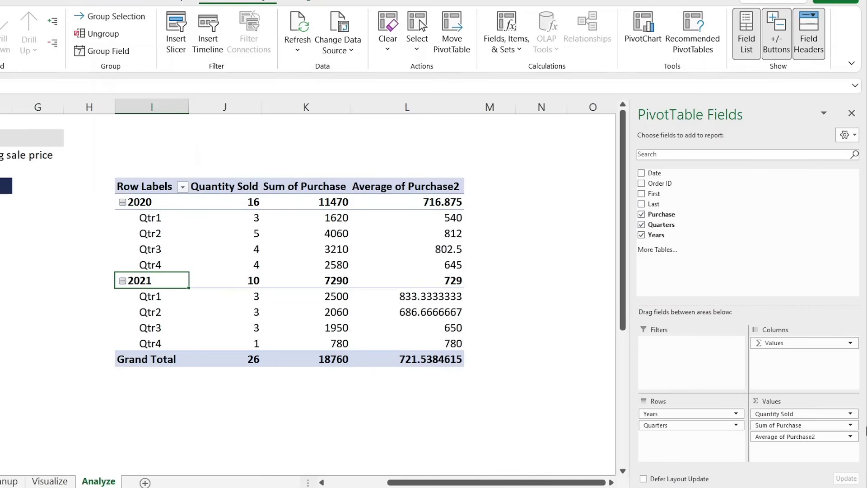
Rename Sum of Purchase to 'Total Sales'
click(851, 427)
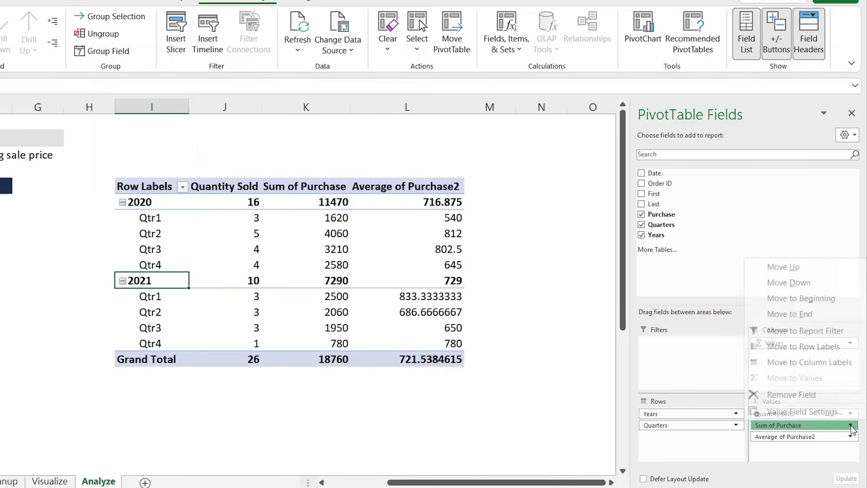
click(804, 412)
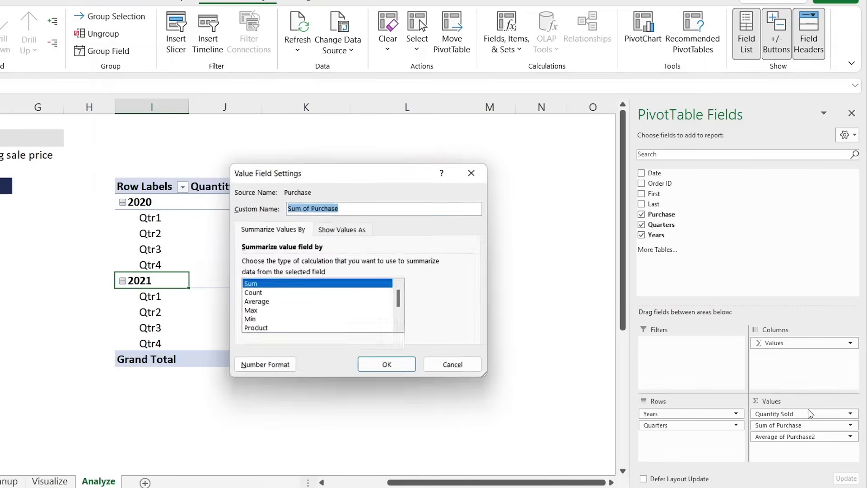
text(Total Sales)
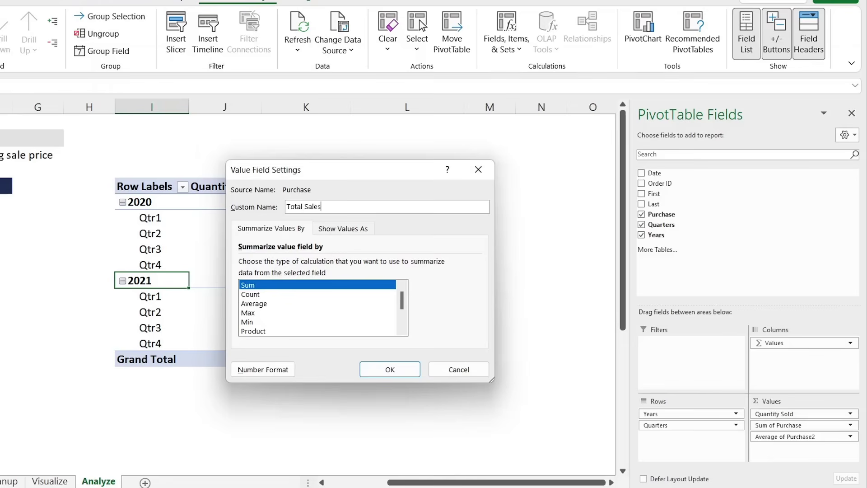
key(Return)
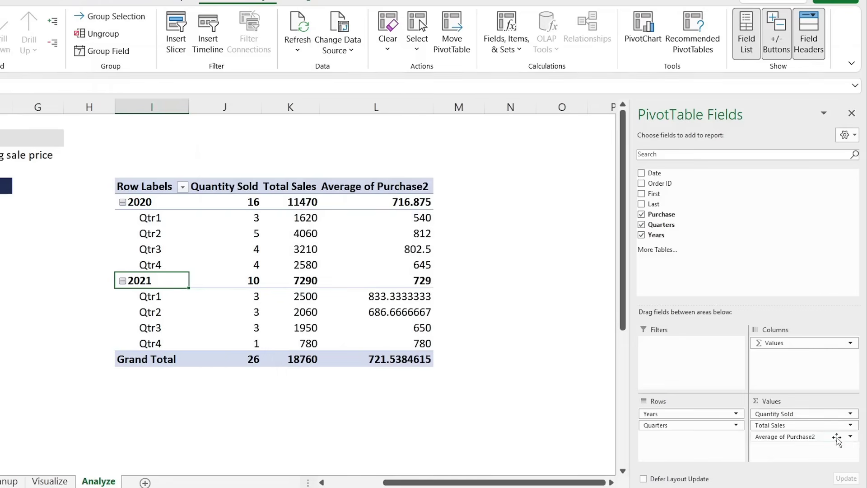
Rename Average of Purchase2 to 'Average Sale Price'
click(851, 440)
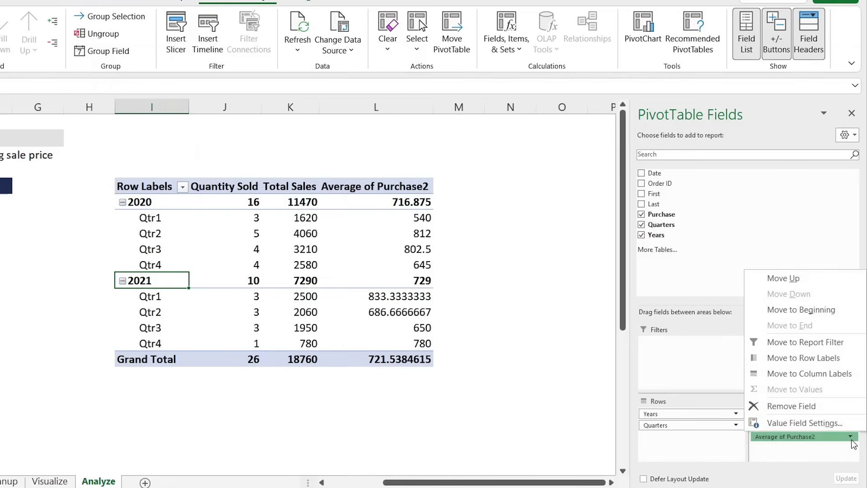
click(815, 424)
text(Av)
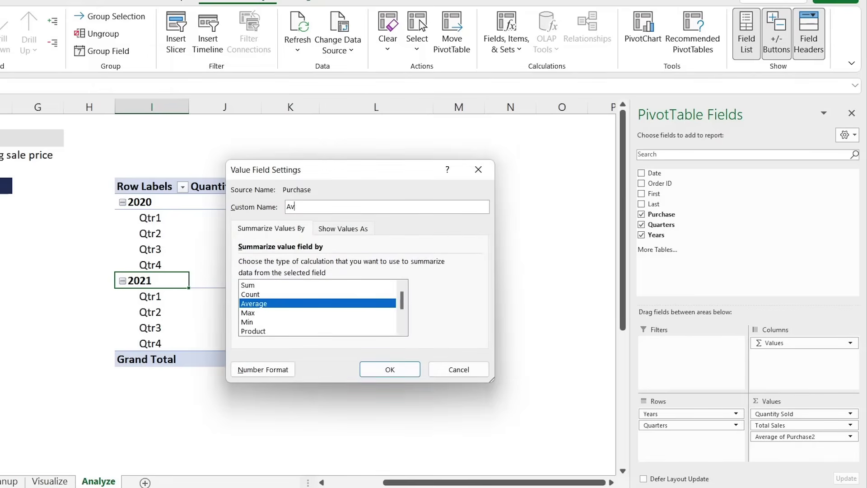
text(erage Sale Price)
key(Return)
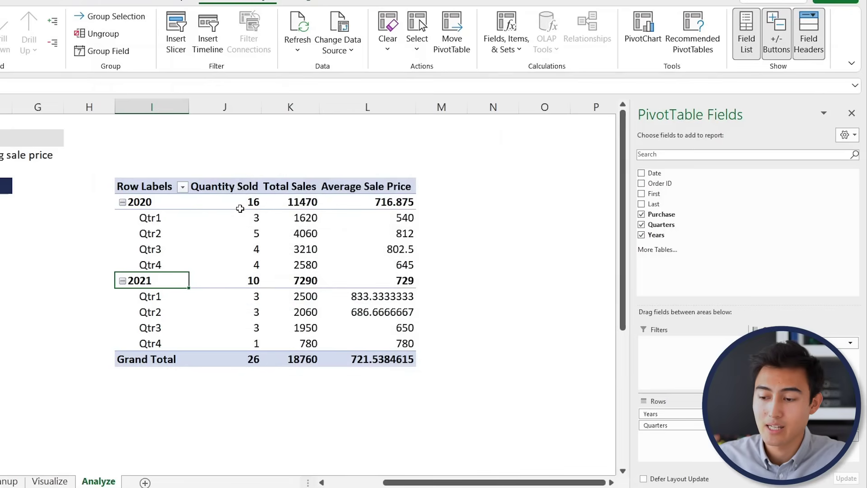